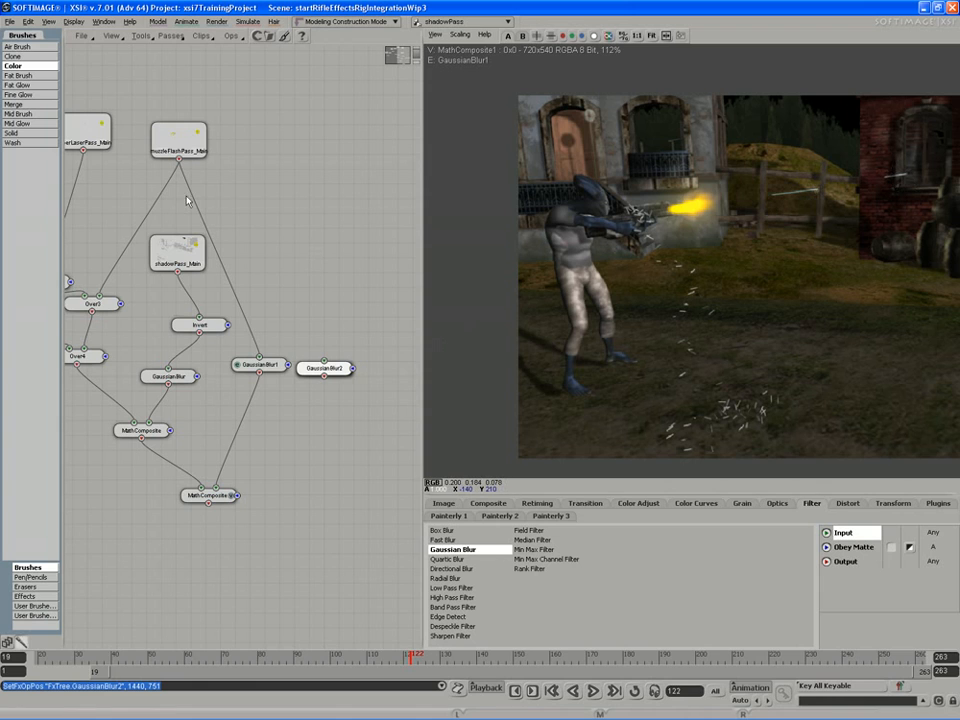
# - Connect the tracerLaserPass_Main output to the GaussianBlur2 input and show GaussianBlur2 in the viewer
pyautogui.moveTo(110, 152); pyautogui.dragTo(336, 369)
pyautogui.click(119, 111)
pyautogui.click(347, 369)
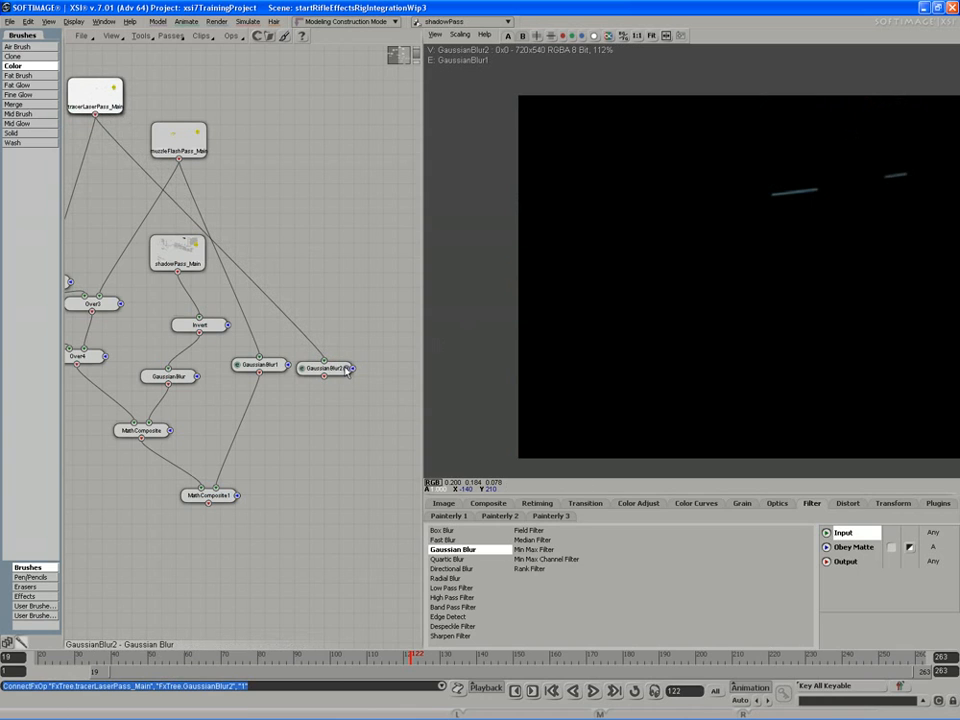
# - Try a width of 13.889 and a height of 13 on the GaussianBlur2 node
pyautogui.doubleClick(305, 372)
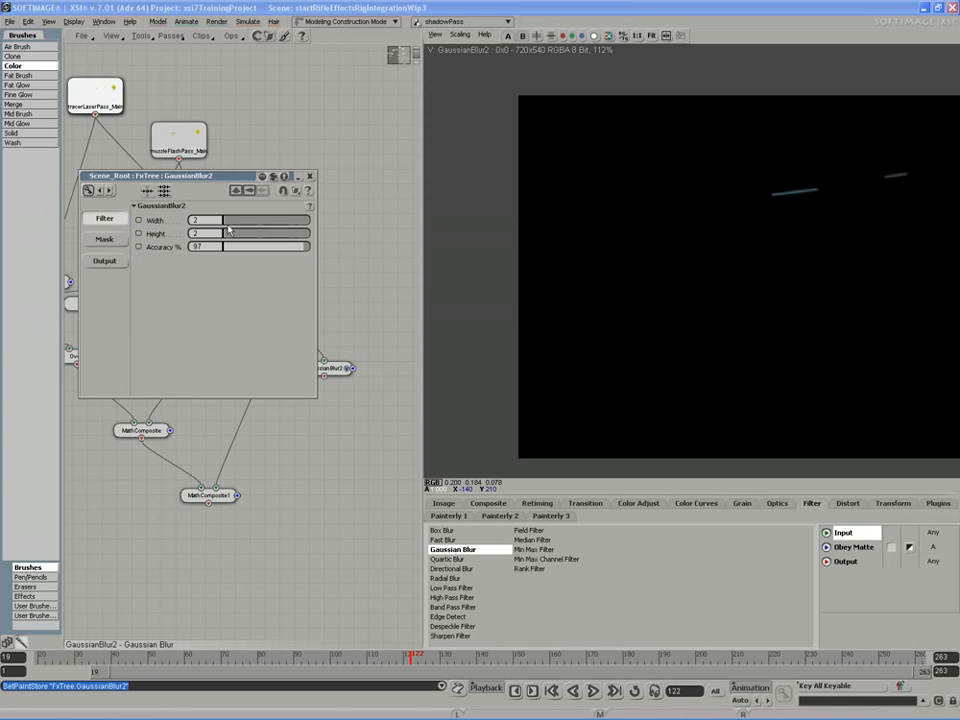
pyautogui.moveTo(226, 223); pyautogui.dragTo(227, 233)
pyautogui.click(213, 220)
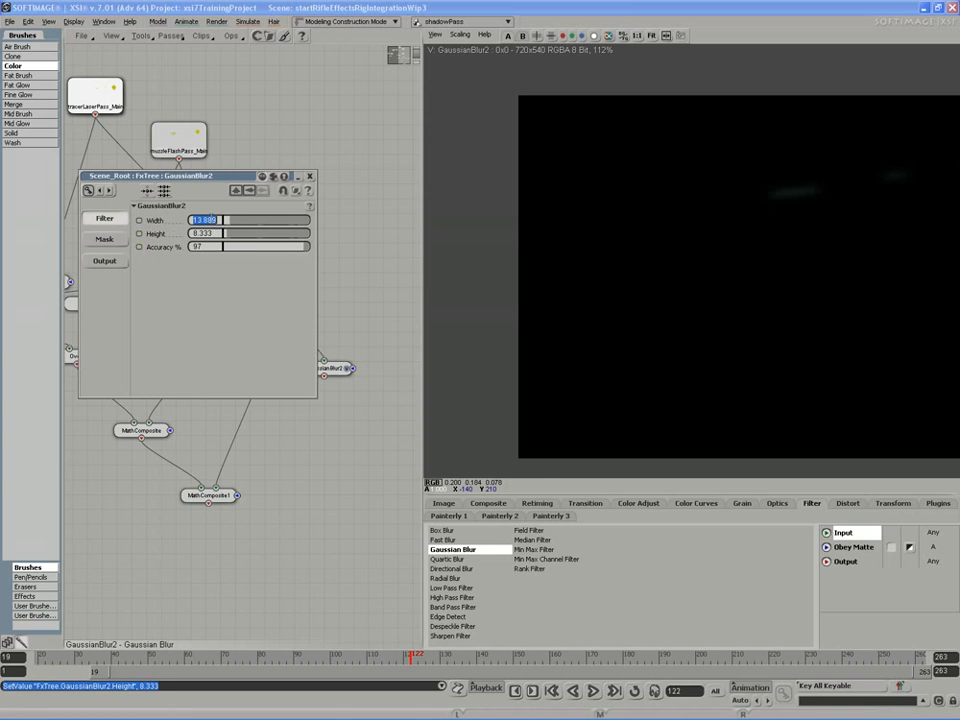
pyautogui.click(213, 233)
pyautogui.write('13')
pyautogui.press('Return')
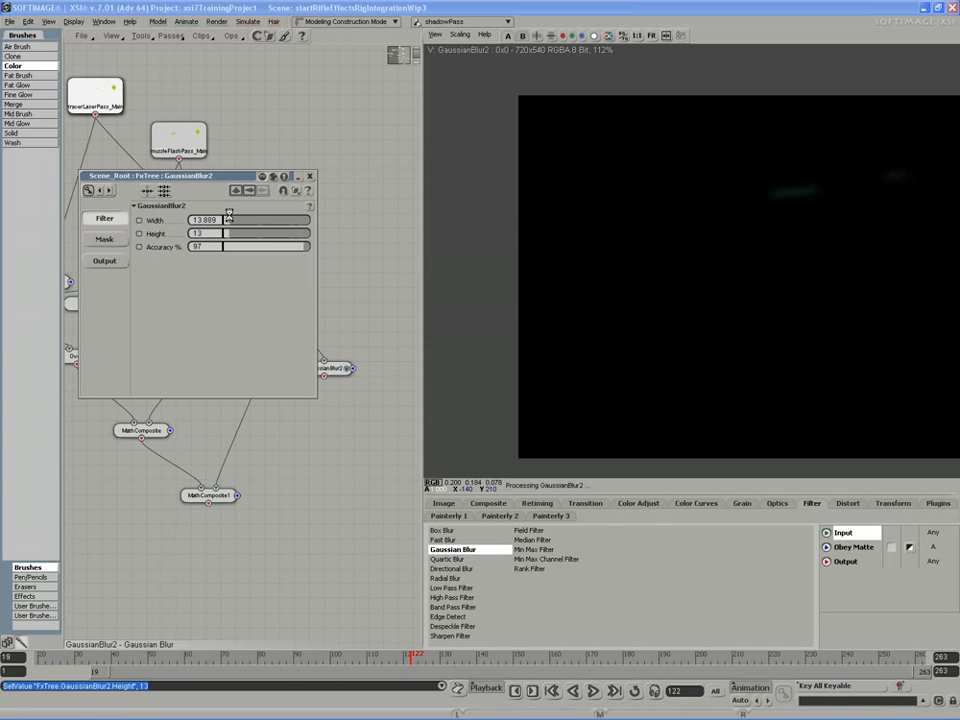
pyautogui.click(217, 221)
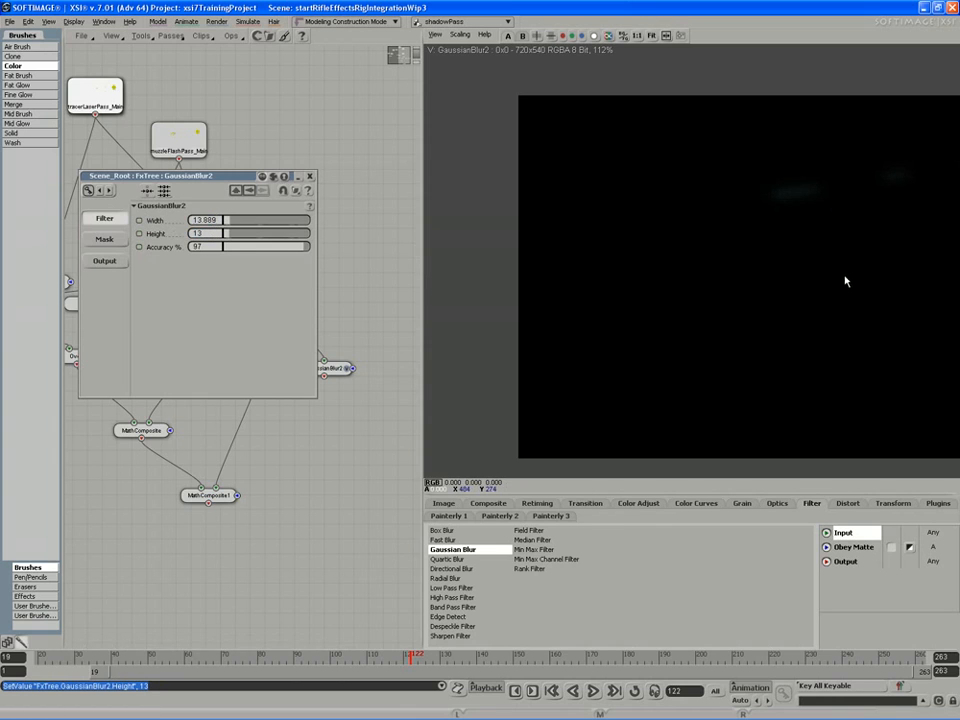
pyautogui.click(309, 176)
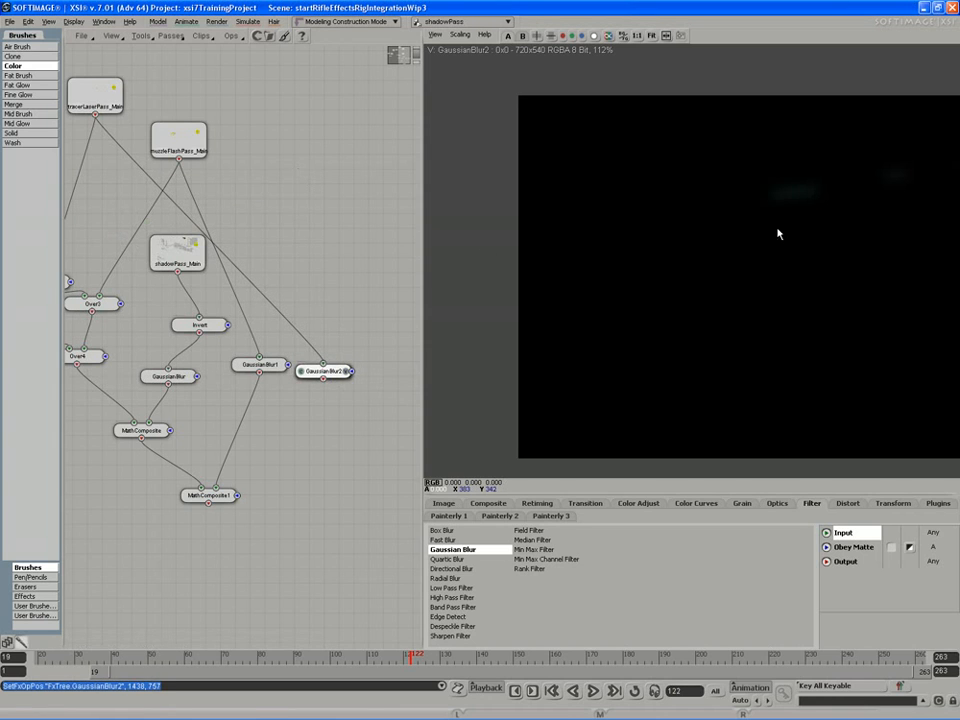
# - Set both the width and the height of GaussianBlur2 to 2
pyautogui.doubleClick(305, 374)
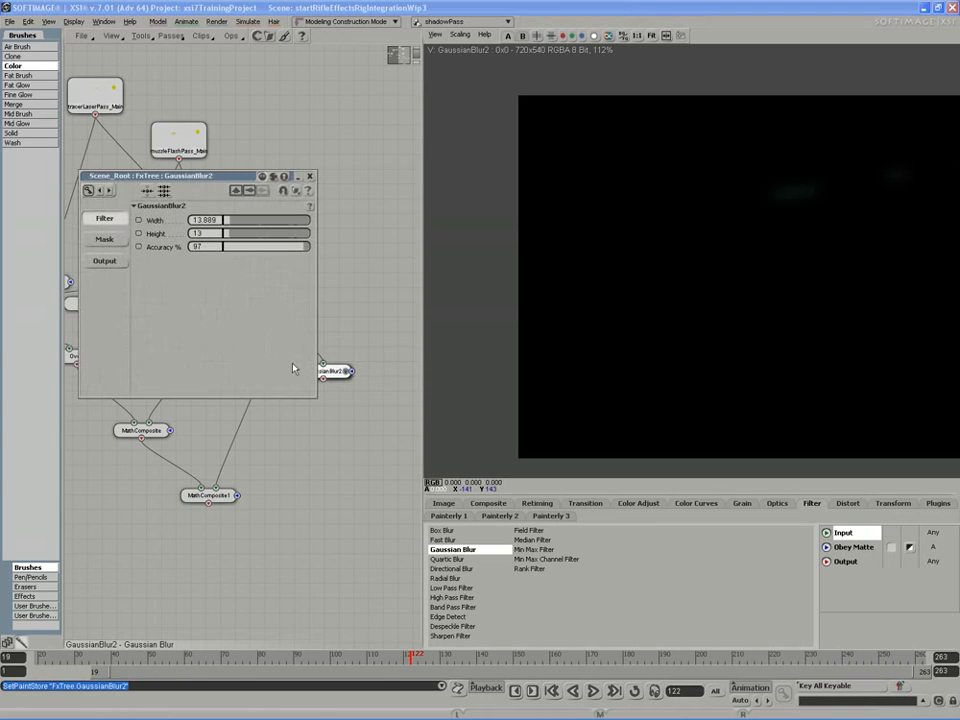
pyautogui.click(217, 220)
pyautogui.write('2')
pyautogui.press('Tab')
pyautogui.write('2')
pyautogui.press('Tab')
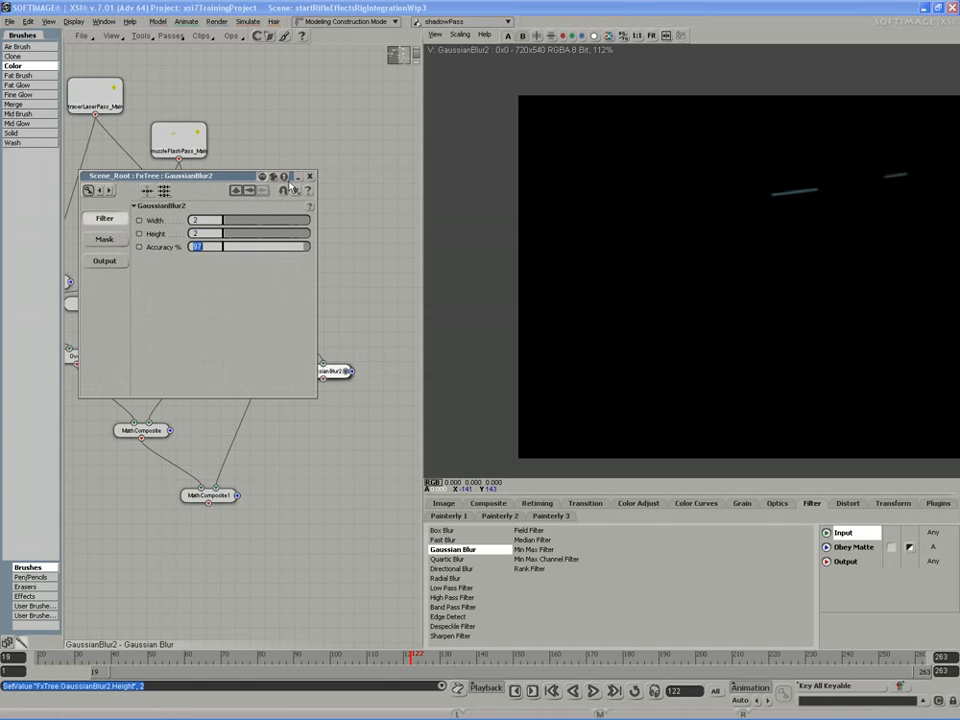
pyautogui.click(310, 176)
# - Add another Gaussian Blur node to the FX tree beside GaussianBlur2
pyautogui.click(467, 552)
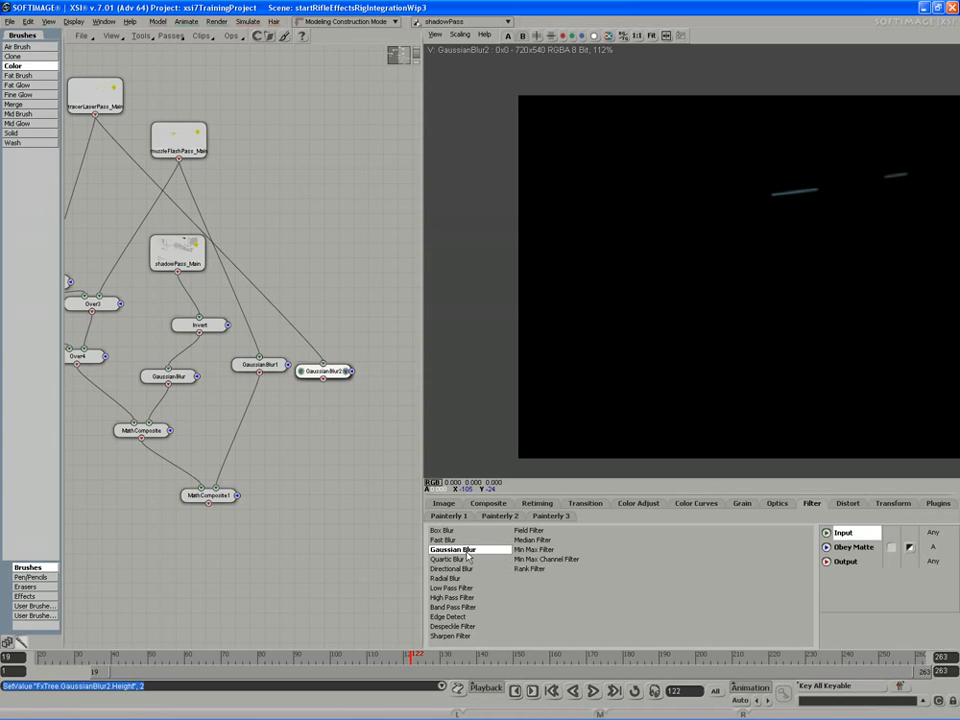
pyautogui.click(355, 443)
pyautogui.moveTo(356, 444); pyautogui.dragTo(389, 378)
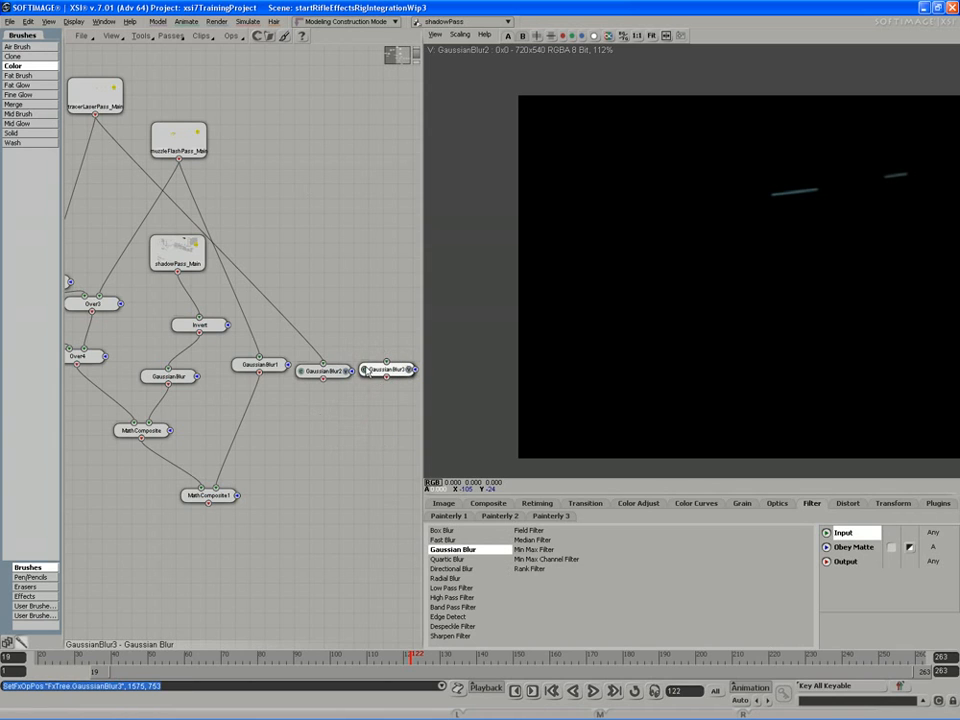
# - Set GaussianBlur3's width and height to 8, feed it from tracerLaserPass_Main and show it in the viewer
pyautogui.doubleClick(368, 370)
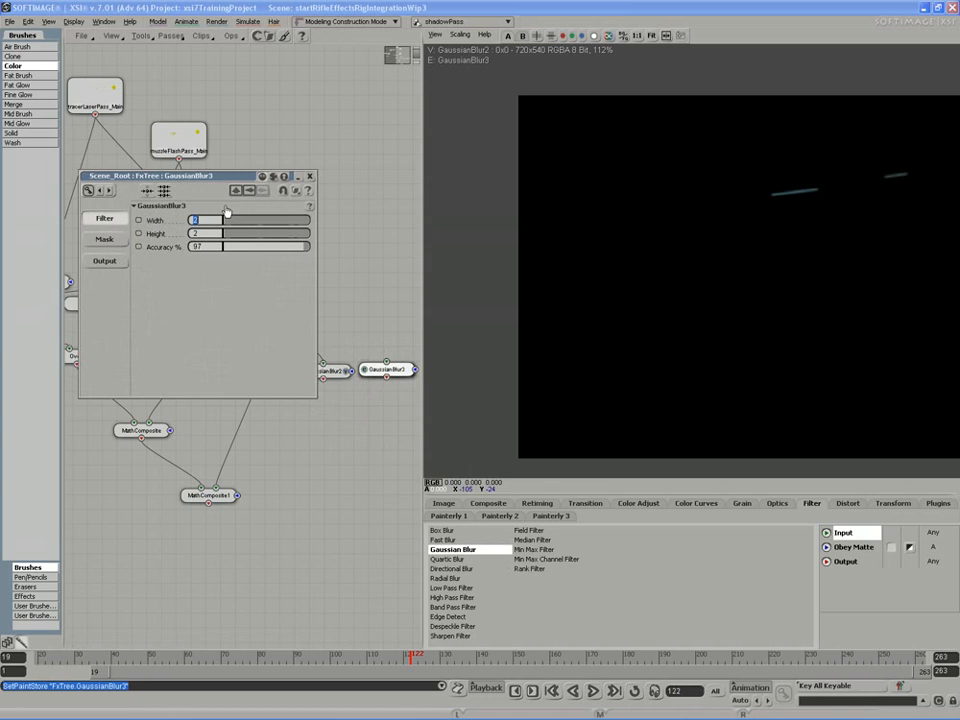
pyautogui.write('8')
pyautogui.press('Tab')
pyautogui.write('8')
pyautogui.press('Tab')
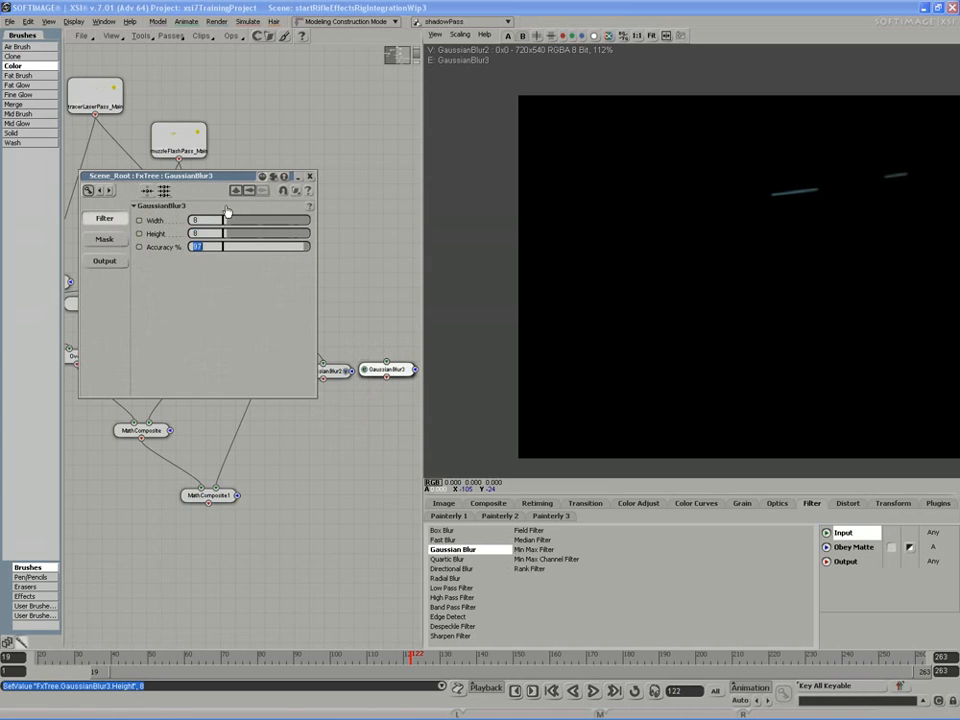
pyautogui.click(309, 176)
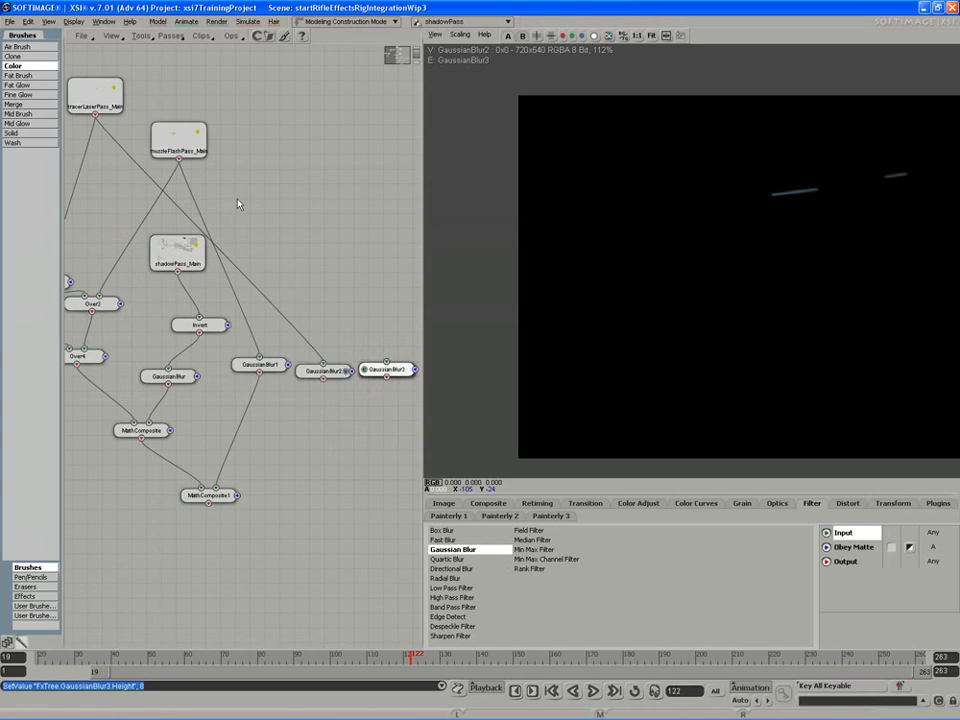
pyautogui.moveTo(95, 114); pyautogui.dragTo(388, 366)
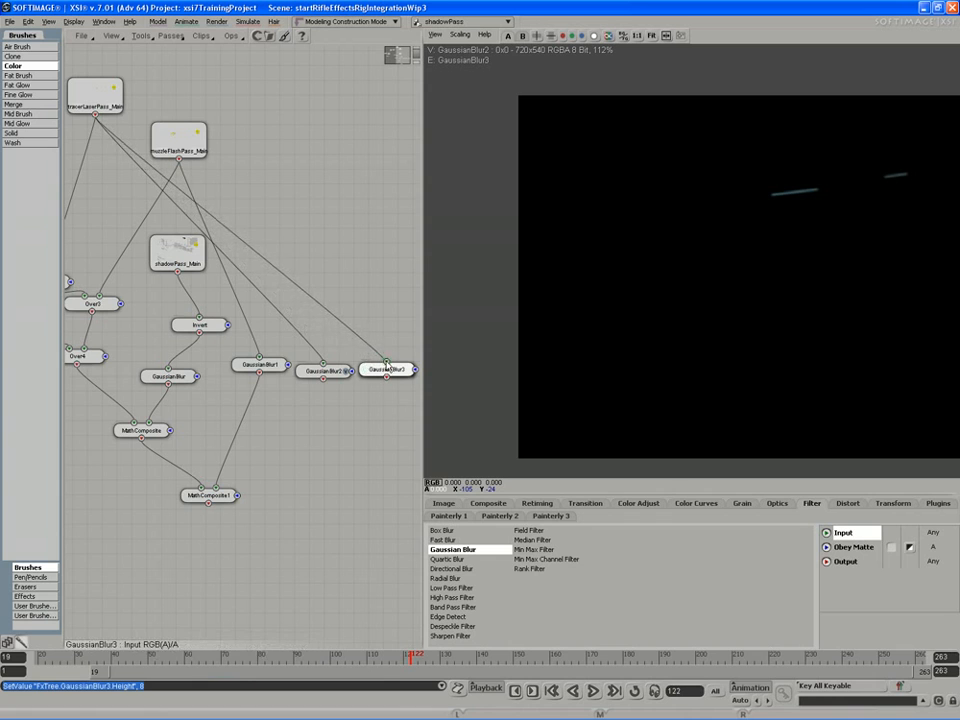
pyautogui.click(409, 371)
# - Add a Gaussian Blur node beside GaussianBlur3 and connect tracerLaserPass_Main to its input
pyautogui.moveTo(387, 377); pyautogui.dragTo(333, 377, button='middle')
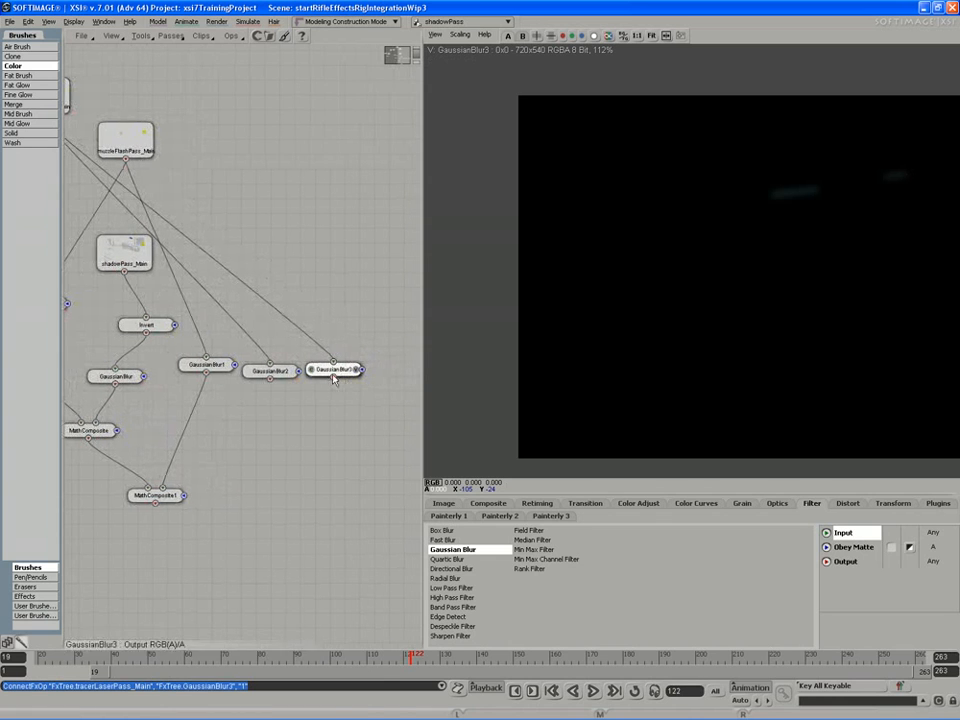
pyautogui.moveTo(466, 550); pyautogui.dragTo(378, 376)
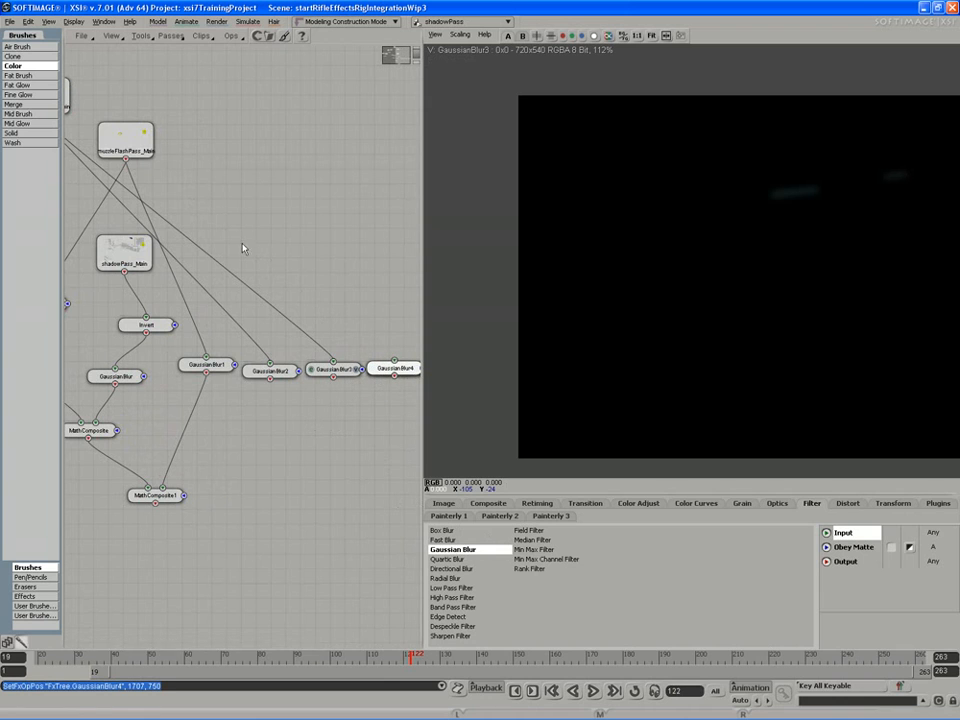
pyautogui.moveTo(54, 117); pyautogui.dragTo(96, 117, button='middle')
pyautogui.scroll(-2, 227, 225)
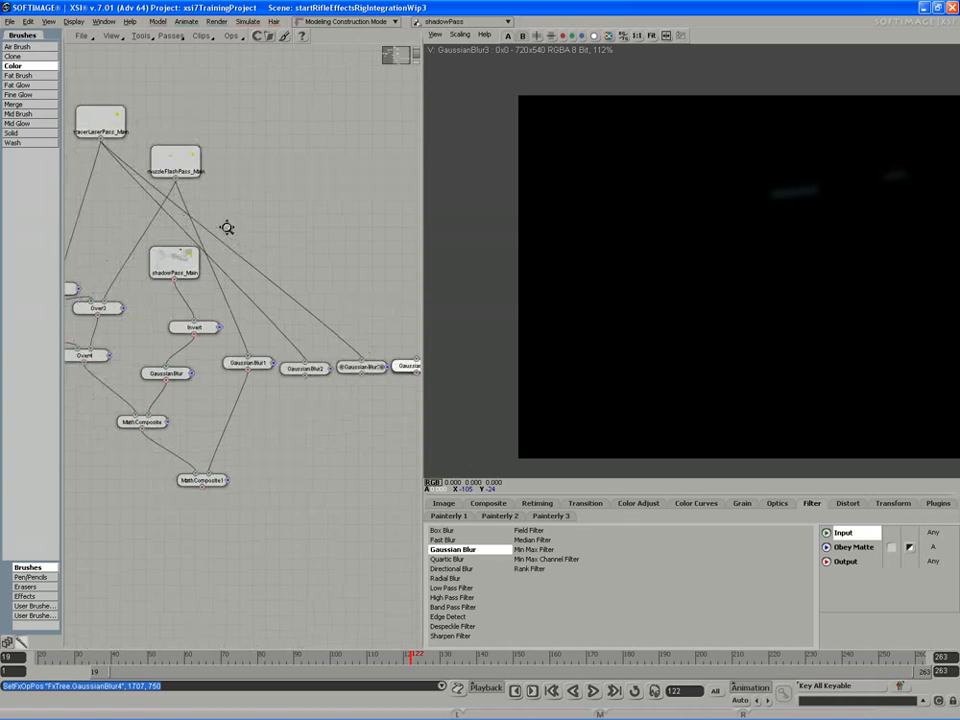
pyautogui.moveTo(326, 296); pyautogui.dragTo(398, 362)
# - Set the width and height of GaussianBlur4 to 16 and show its output in the viewer
pyautogui.doubleClick(378, 360)
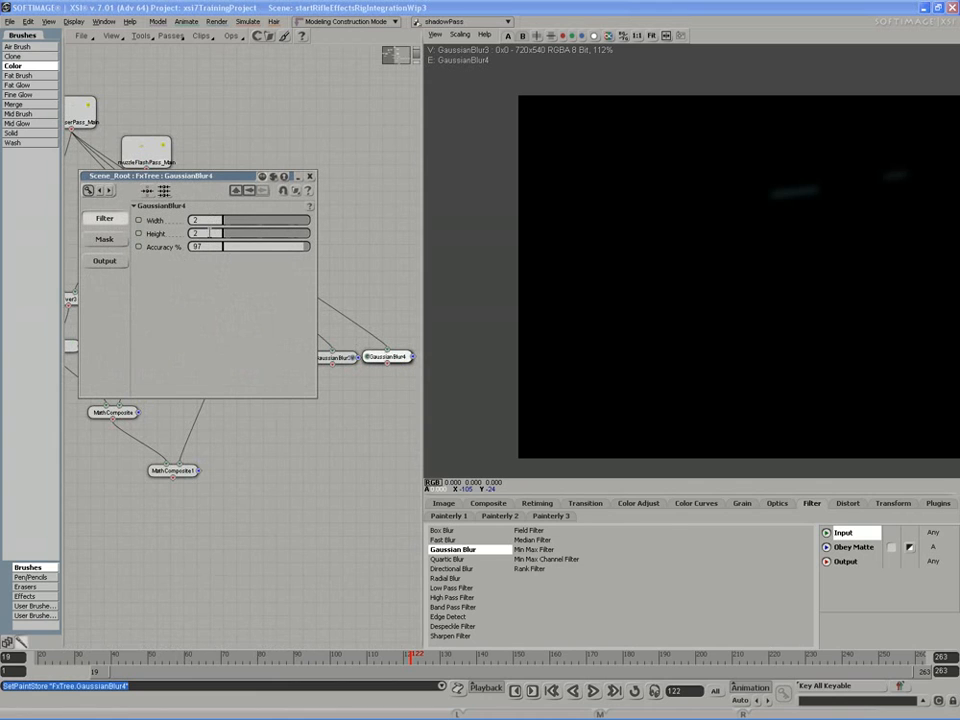
pyautogui.press('Return')
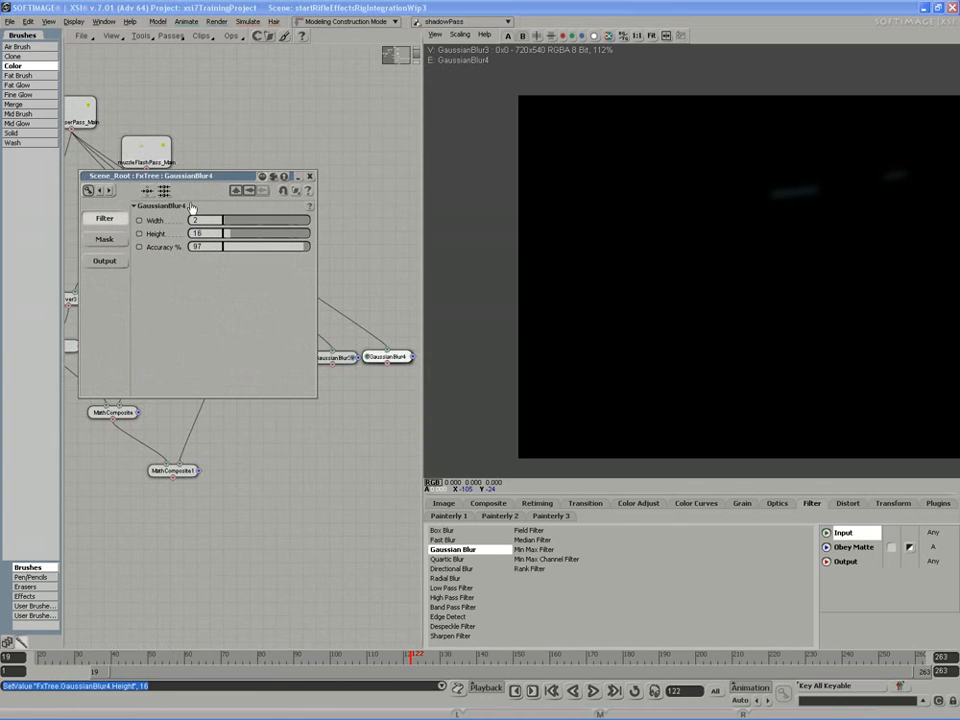
pyautogui.write('16')
pyautogui.press('Return')
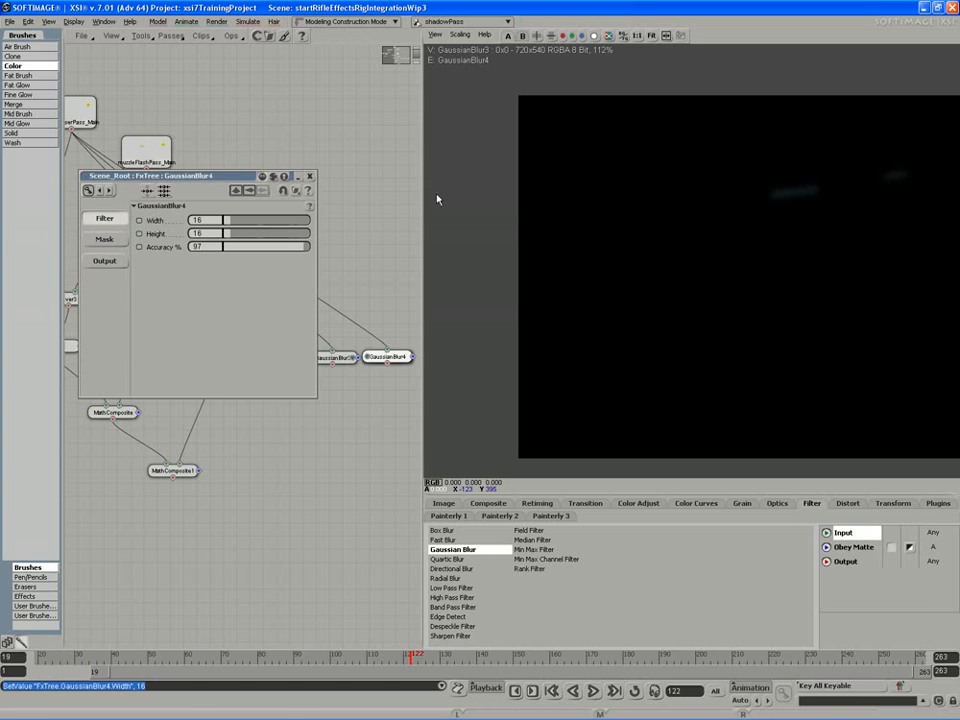
pyautogui.click(310, 176)
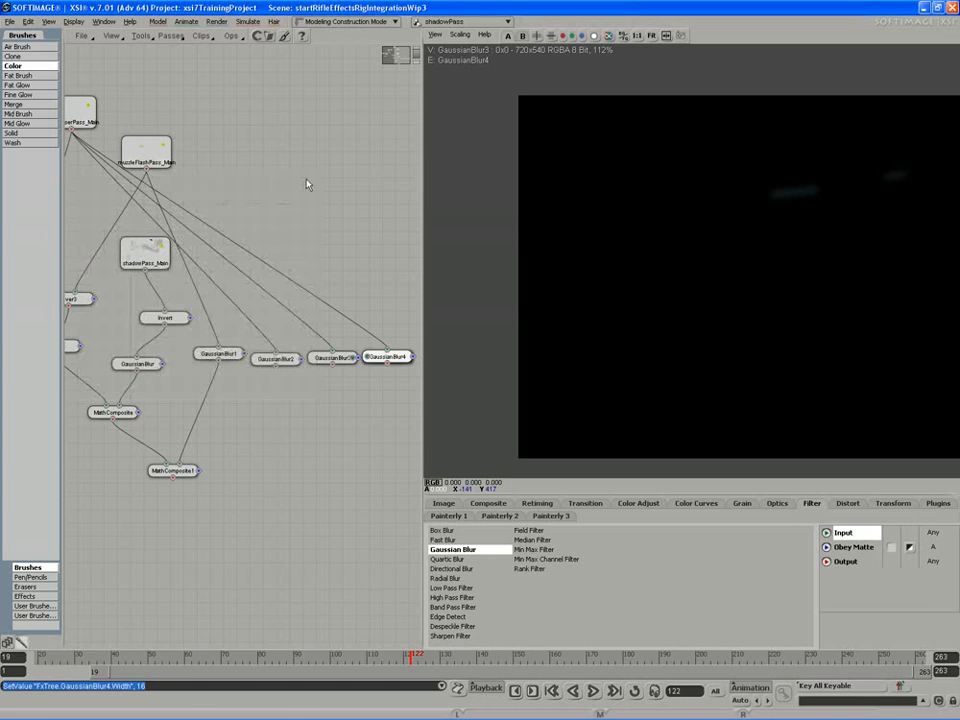
pyautogui.click(406, 356)
# - Align the GaussianBlur2 node with the neighbouring blur nodes and show MathComposite1 in the viewer
pyautogui.moveTo(243, 290); pyautogui.dragTo(238, 289, button='middle')
pyautogui.click(275, 362)
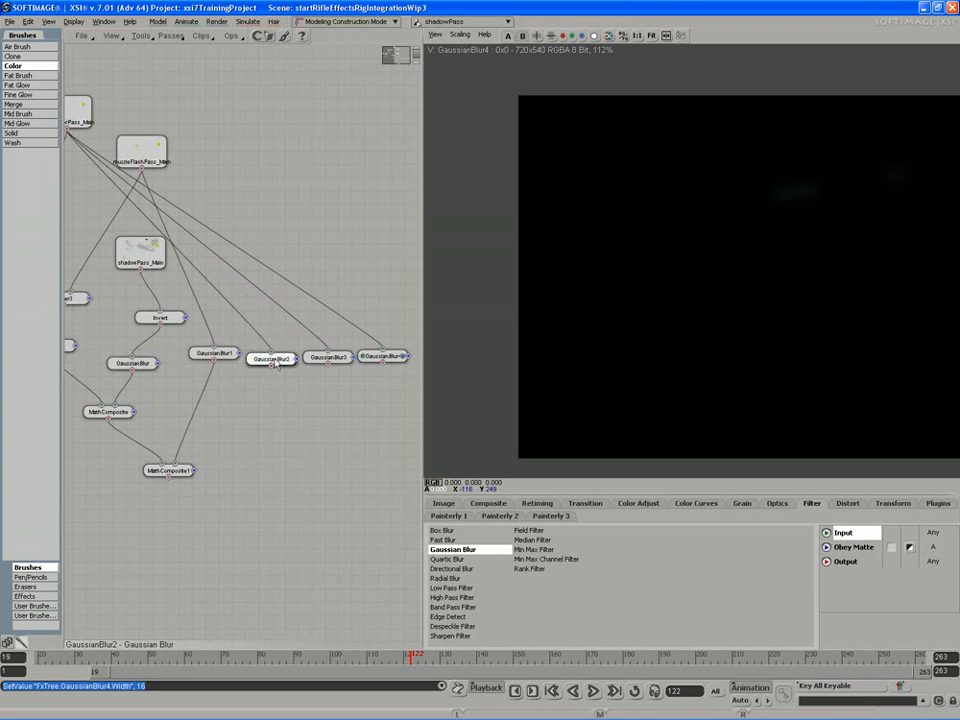
pyautogui.moveTo(275, 362); pyautogui.dragTo(274, 359)
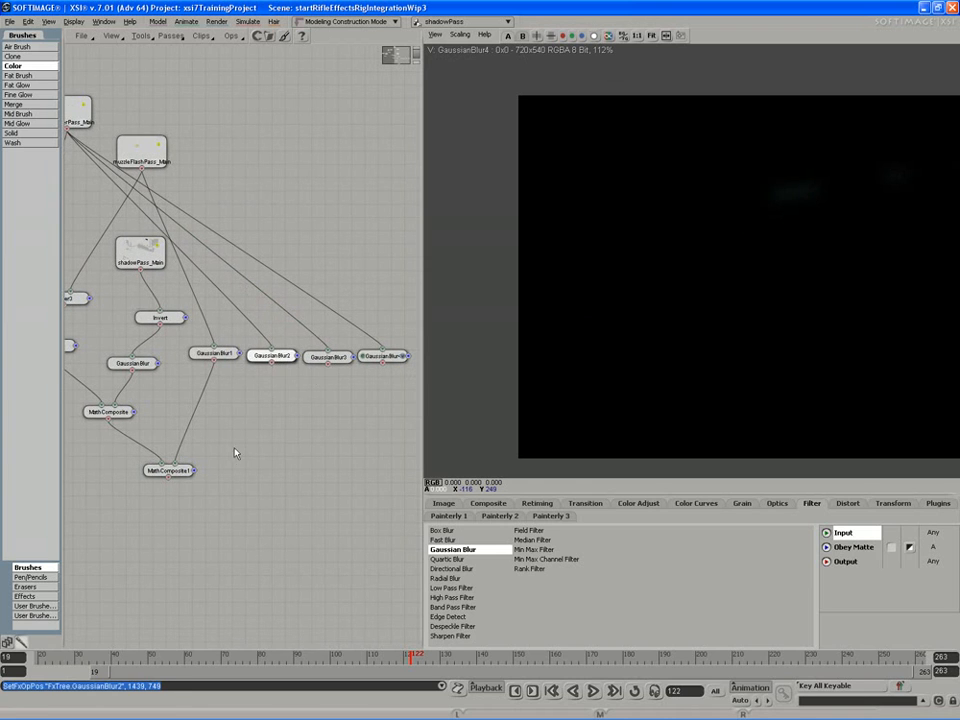
pyautogui.click(189, 473)
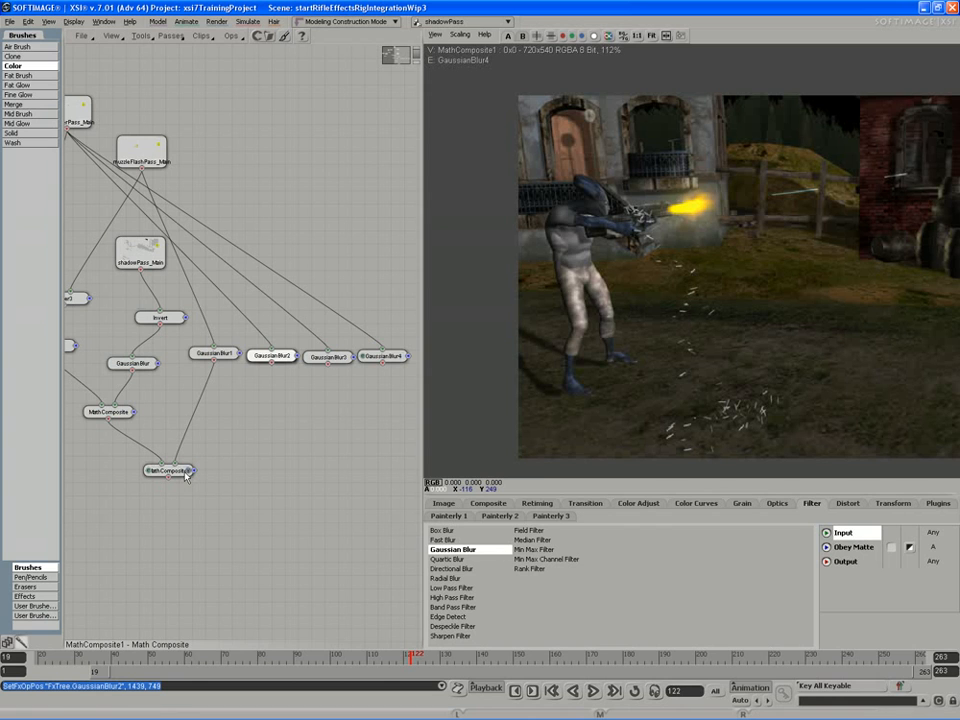
# - Add a Math Composite node below the blurs, with GaussianBlur2 as background and GaussianBlur3 as foreground, and view it
pyautogui.click(448, 515)
pyautogui.click(488, 503)
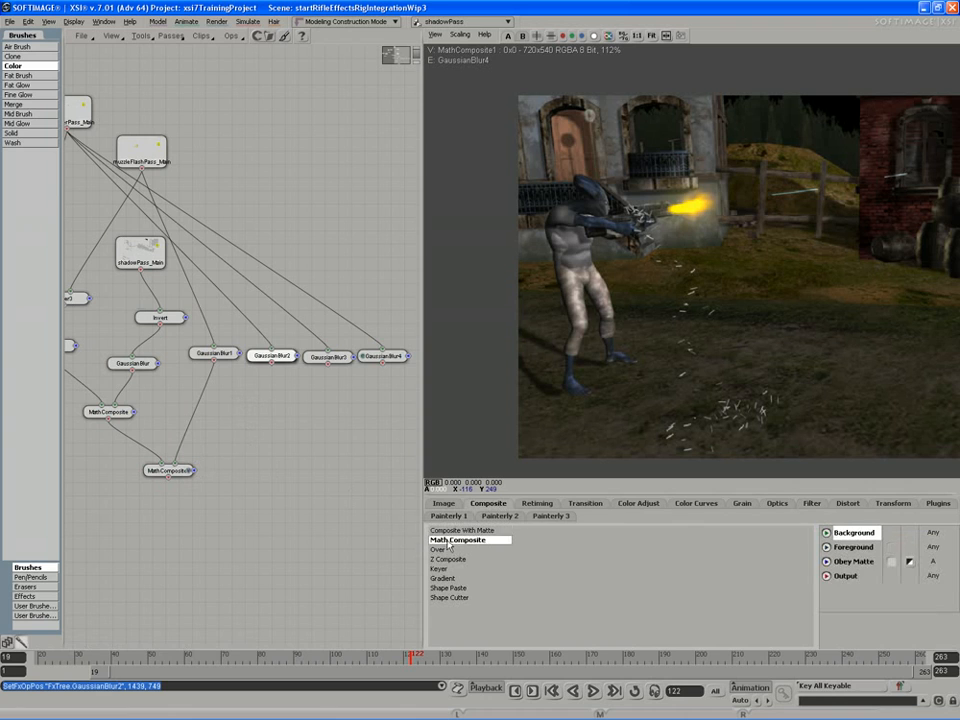
pyautogui.moveTo(448, 541); pyautogui.dragTo(281, 430)
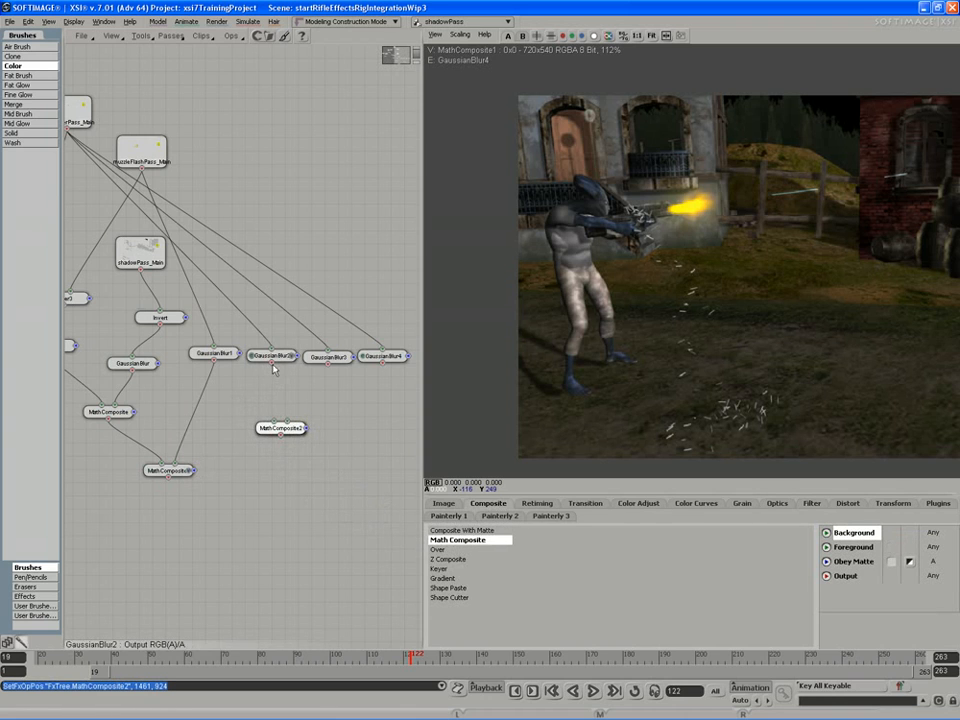
pyautogui.click(292, 357)
pyautogui.moveTo(272, 364); pyautogui.dragTo(293, 411)
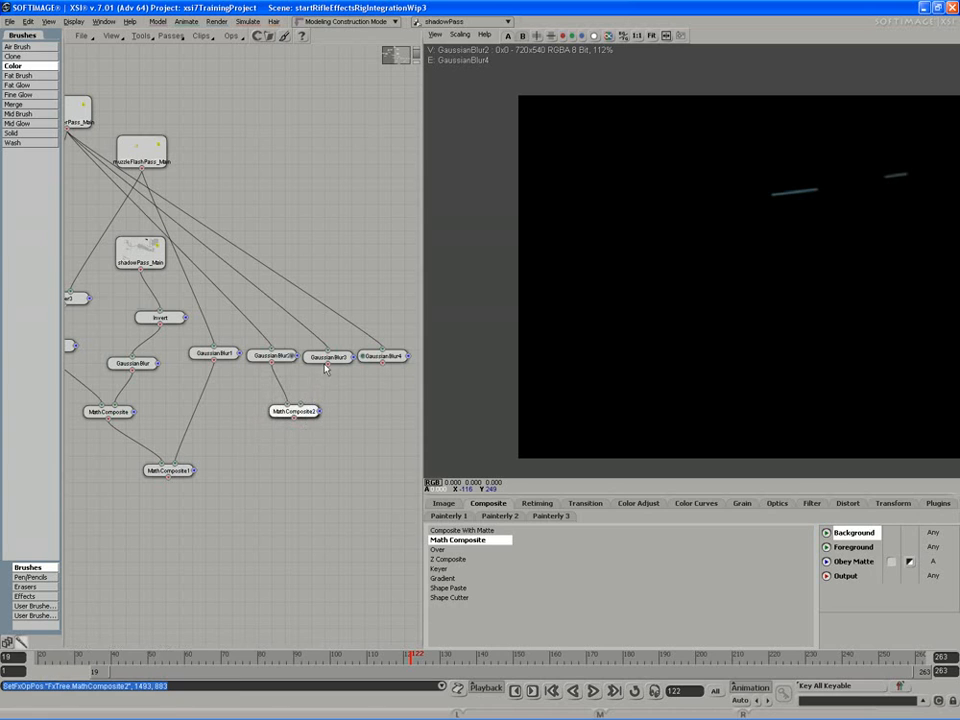
pyautogui.moveTo(326, 364); pyautogui.dragTo(299, 418)
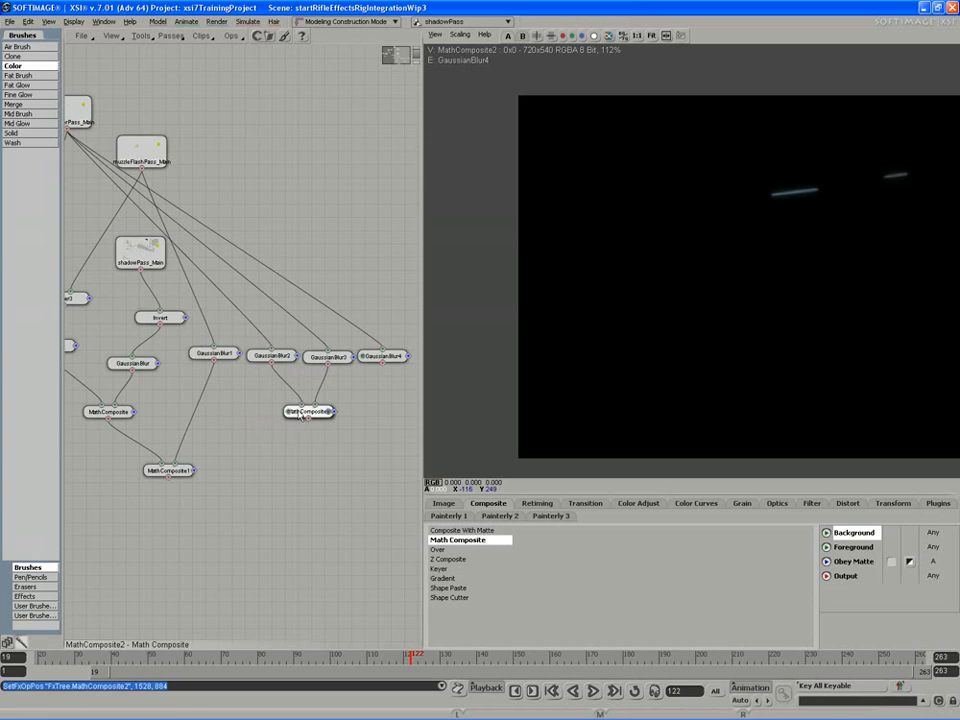
# - Set the Mix Level of MathComposite2 to 1 in its properties
pyautogui.doubleClick(305, 413)
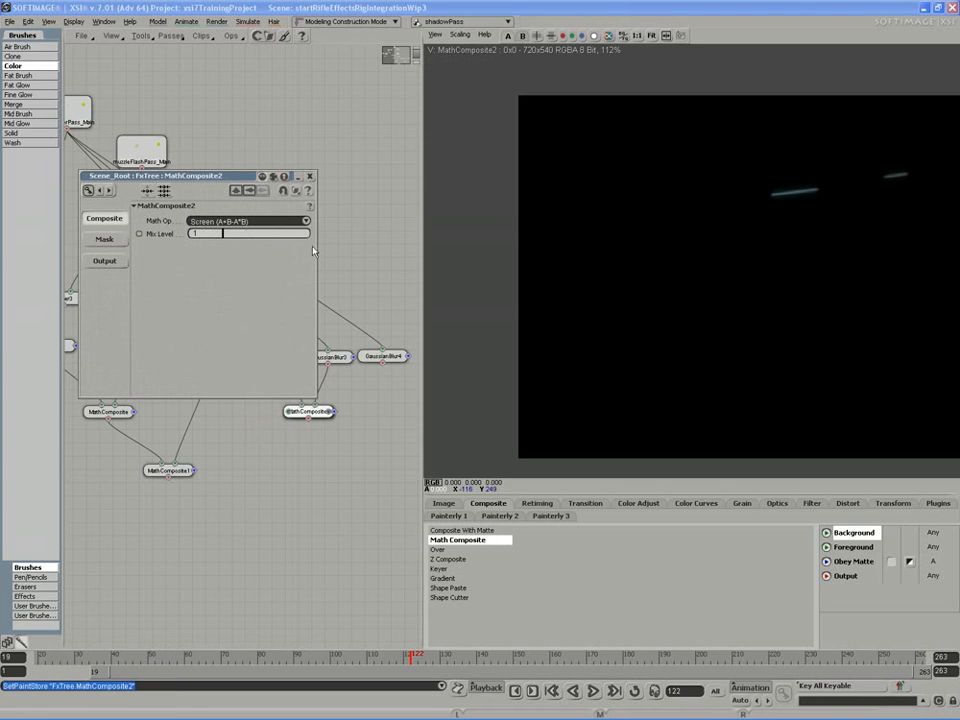
pyautogui.click(220, 234)
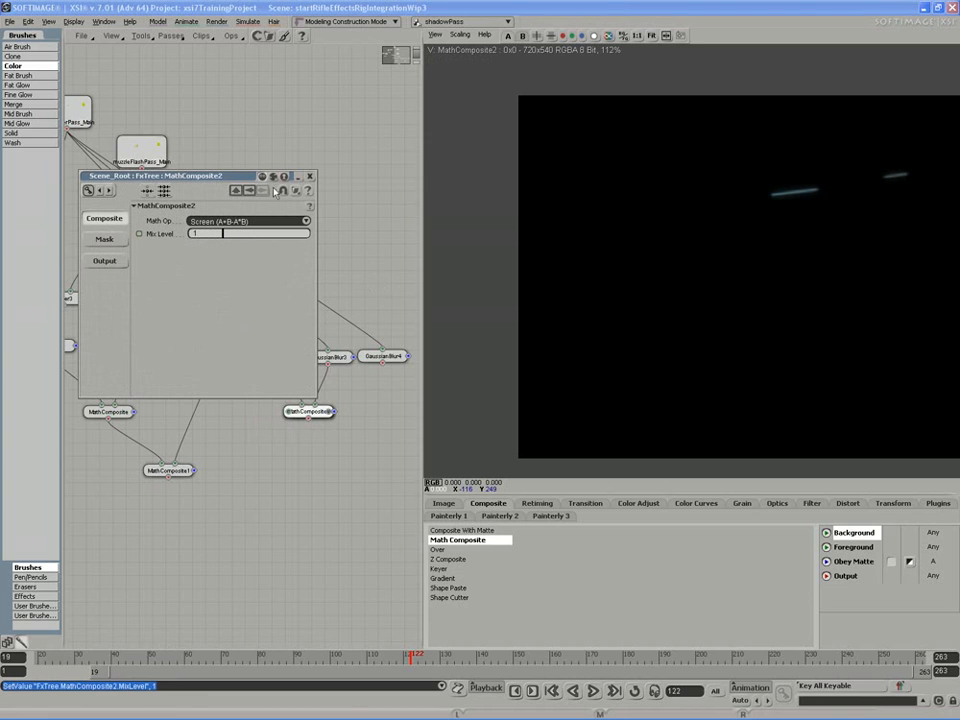
pyautogui.click(310, 177)
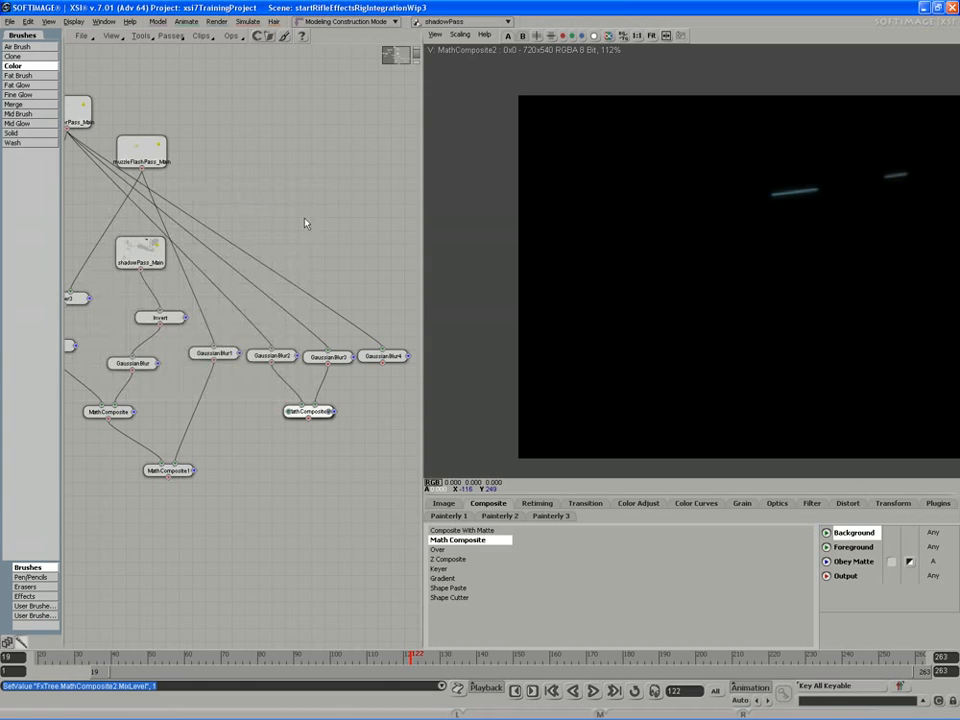
# - Add a Math Composite node below MathComposite2, with MathComposite2 as background and GaussianBlur4 as foreground, and view it
pyautogui.press('s')
pyautogui.moveTo(319, 321); pyautogui.dragTo(298, 316)
pyautogui.moveTo(436, 549); pyautogui.dragTo(331, 437)
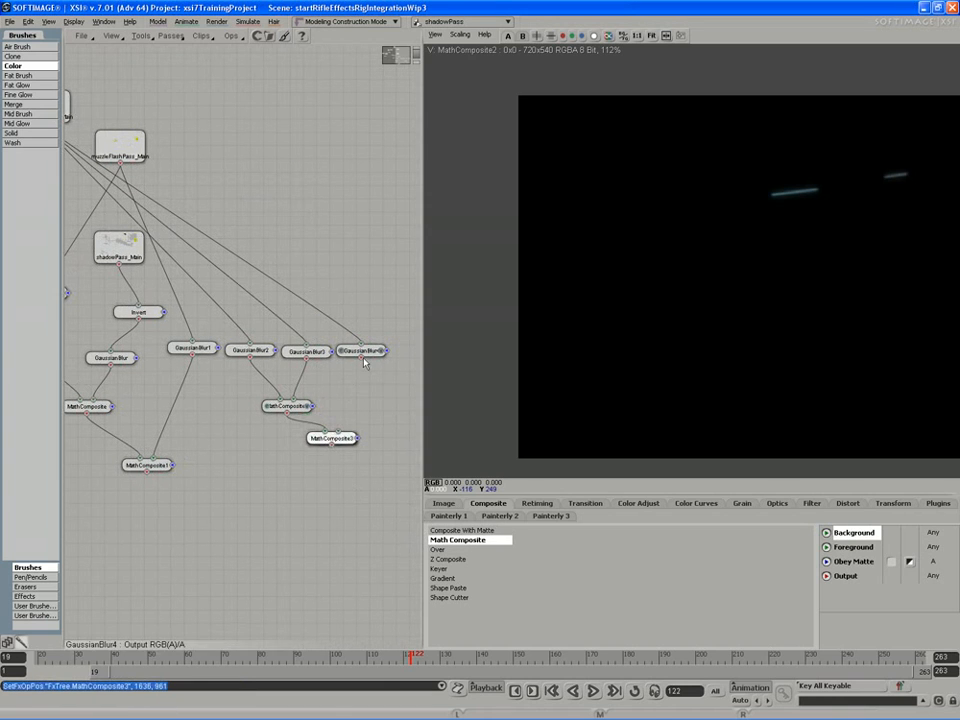
pyautogui.moveTo(364, 354); pyautogui.dragTo(340, 437)
pyautogui.click(353, 441)
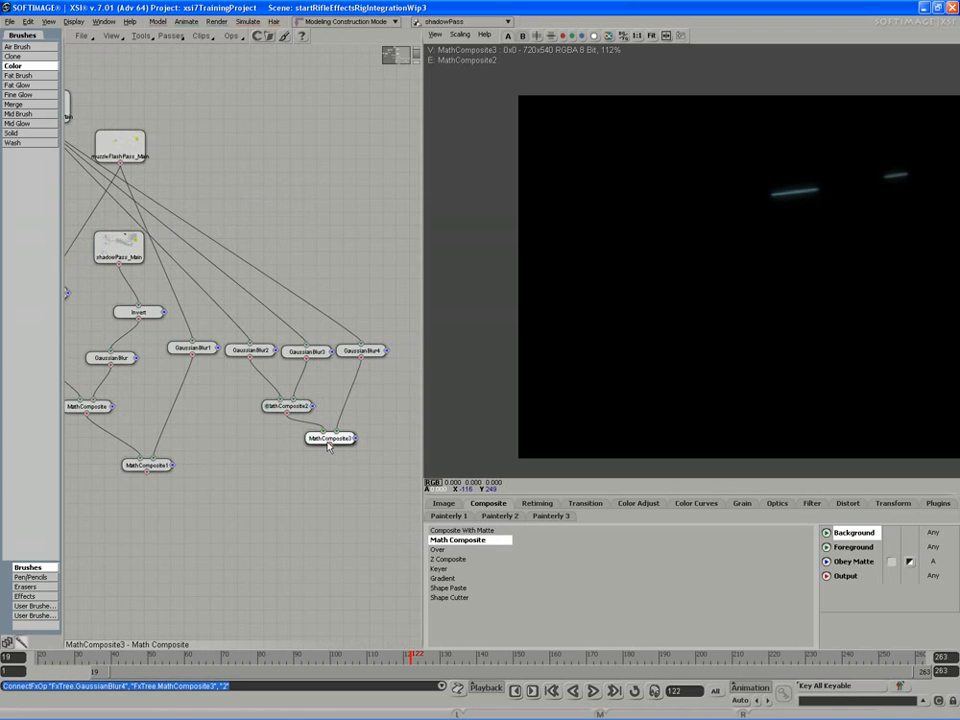
pyautogui.moveTo(346, 438); pyautogui.dragTo(332, 441)
# - Check the math operation settings of MathComposite3 and its alpha channel in the viewer
pyautogui.doubleClick(305, 440)
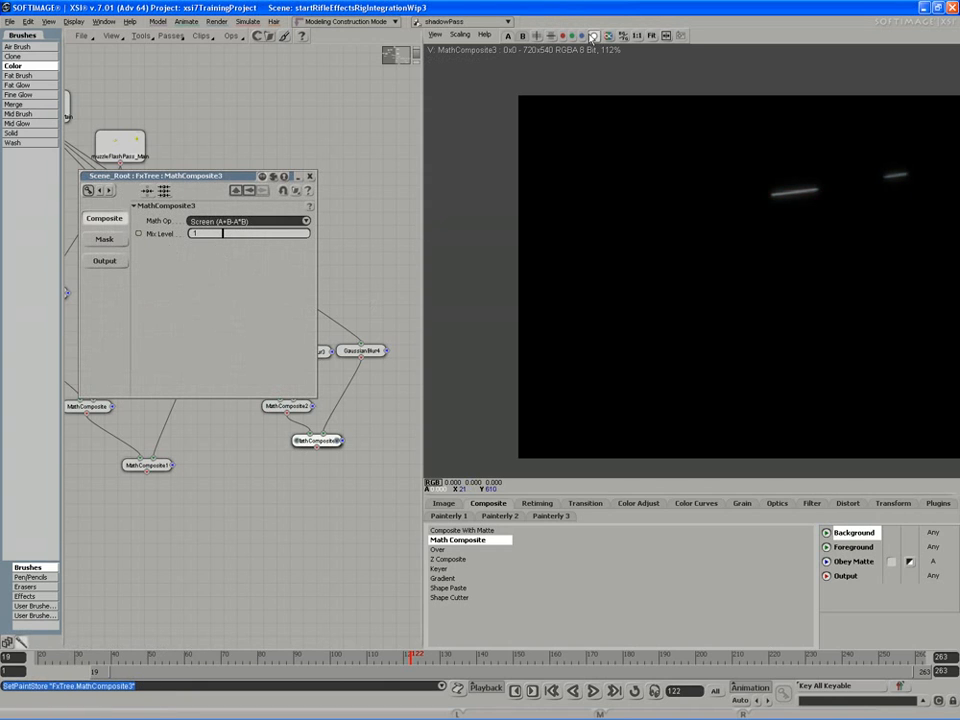
pyautogui.click(310, 176)
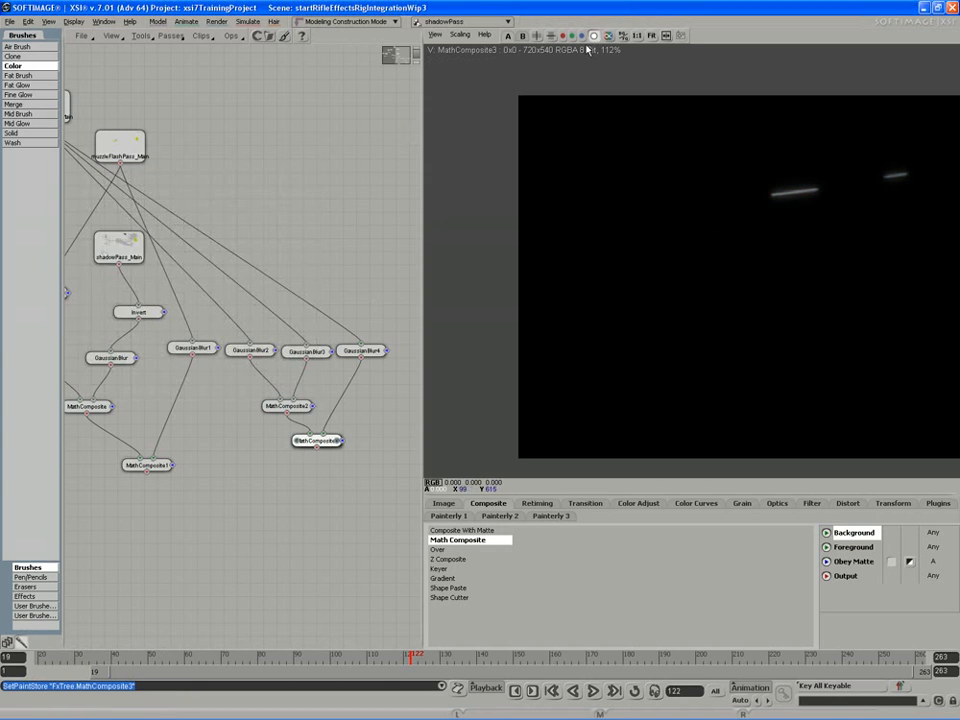
# - Restore the colour view and add a Math Composite node below MathComposite1, with MathComposite1 as background and MathComposite3 as foreground, and view it
pyautogui.click(594, 36)
pyautogui.moveTo(347, 350); pyautogui.dragTo(328, 320)
pyautogui.moveTo(132, 438); pyautogui.dragTo(187, 470)
pyautogui.moveTo(454, 544); pyautogui.dragTo(280, 505)
pyautogui.moveTo(184, 482); pyautogui.dragTo(264, 503)
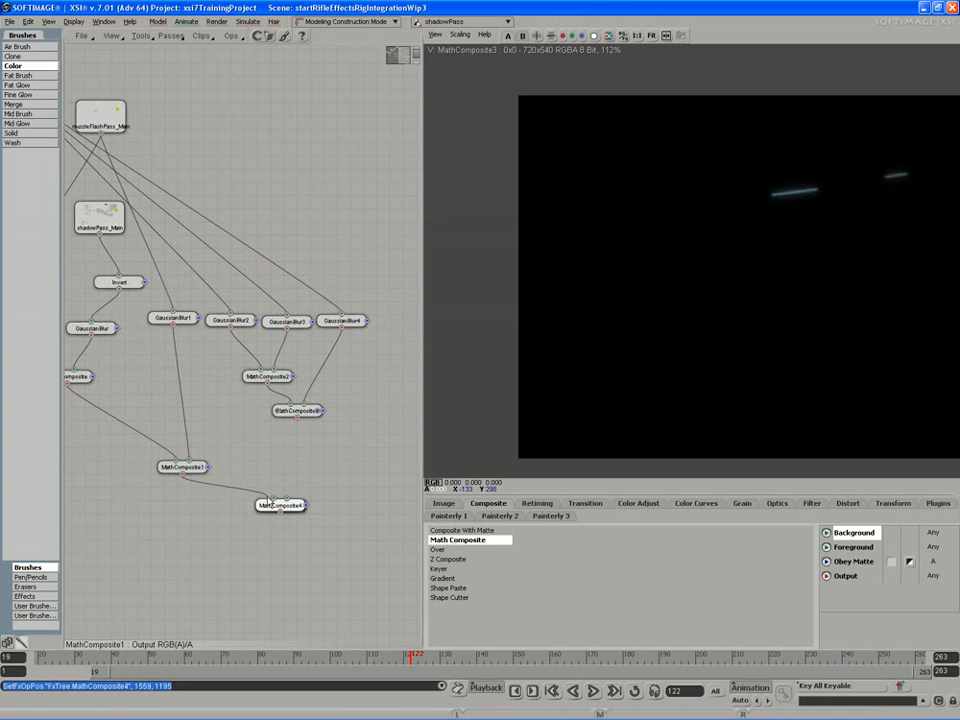
pyautogui.moveTo(297, 420); pyautogui.dragTo(294, 510)
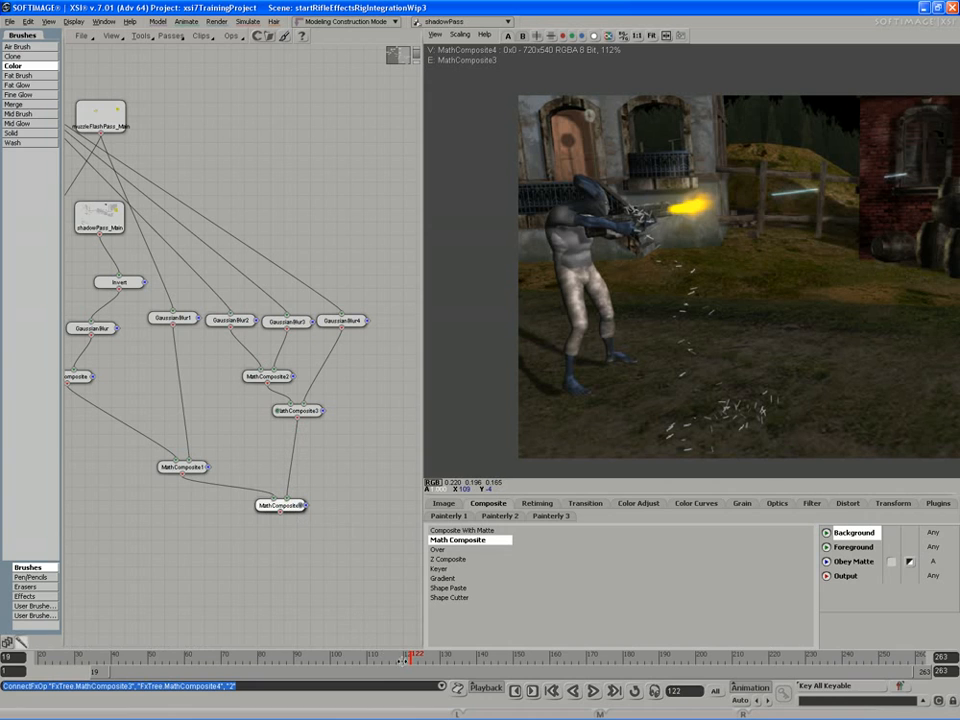
# - Preview the combined composite at frames 139 and 145, and shift MathComposite3 slightly lower in the tree
pyautogui.moveTo(402, 660); pyautogui.dragTo(473, 659)
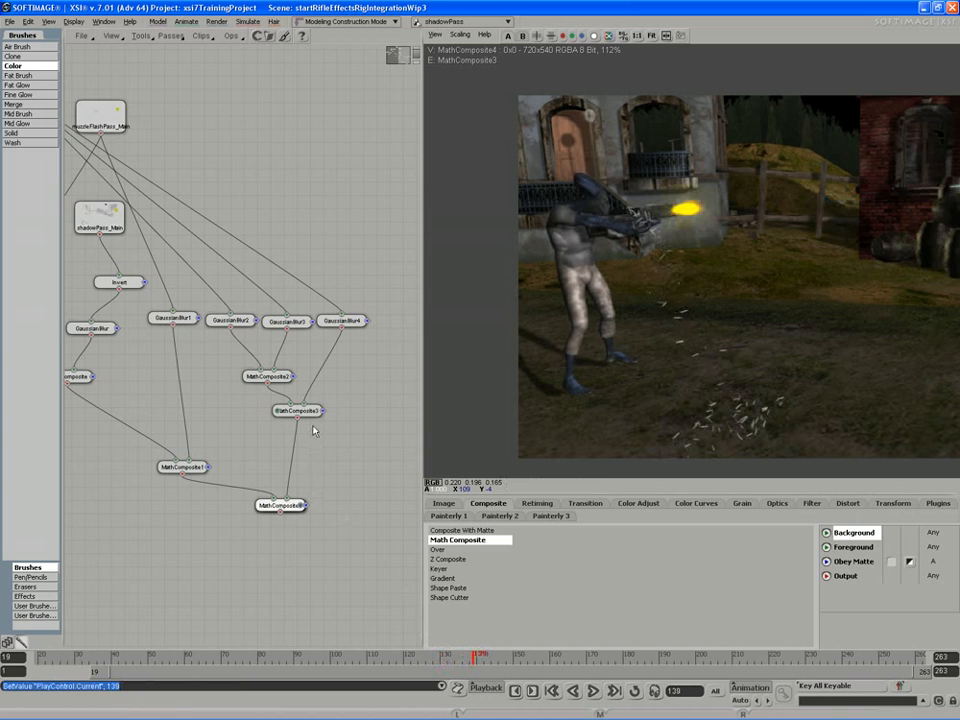
pyautogui.moveTo(298, 411); pyautogui.dragTo(311, 433)
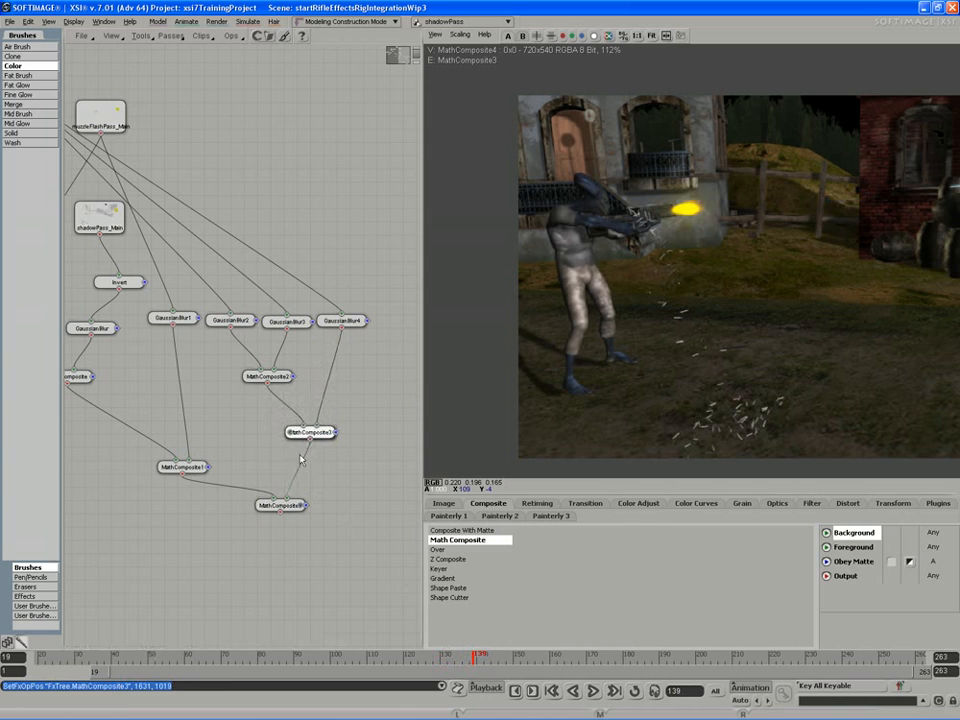
pyautogui.click(482, 658)
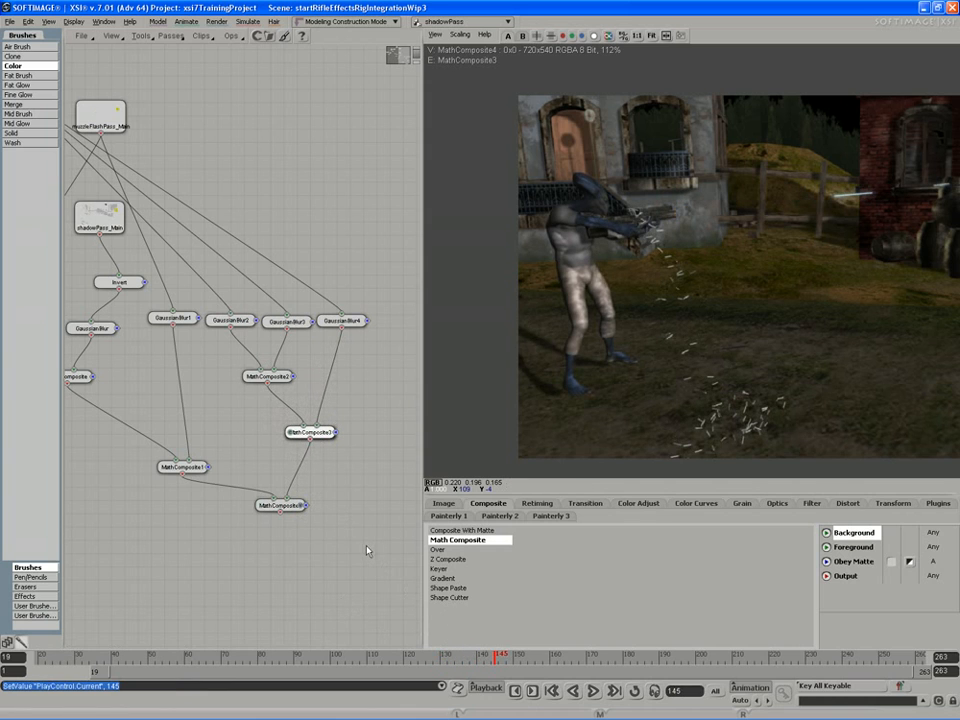
# - Review the node network from the tracer laser and muzzle flash passes down to the final Math Composite node
pyautogui.moveTo(362, 478); pyautogui.dragTo(350, 501)
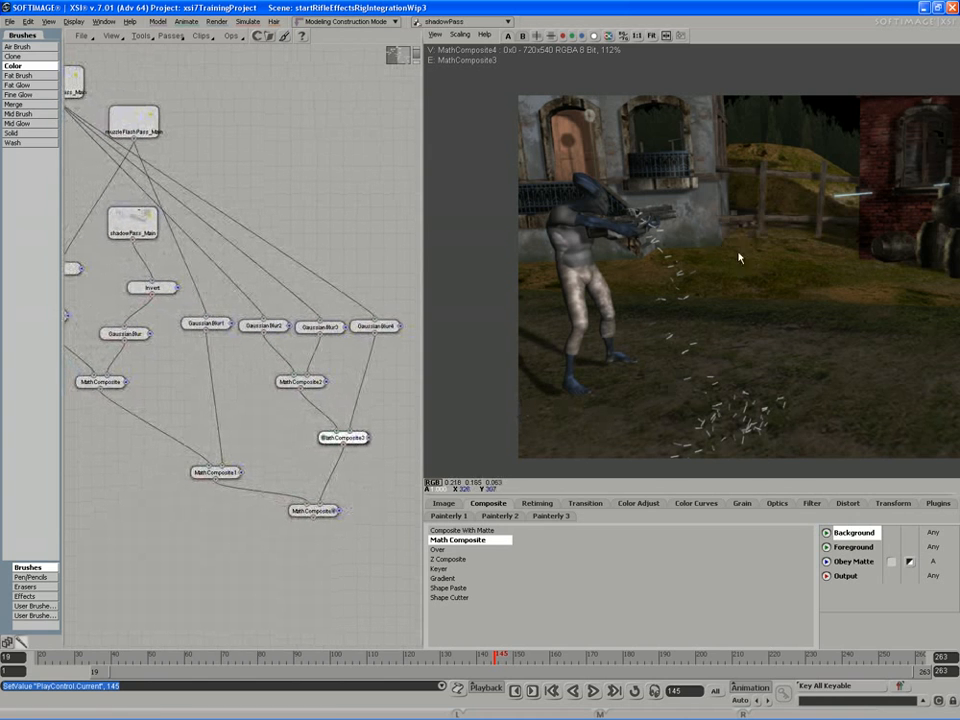
pyautogui.moveTo(286, 252); pyautogui.dragTo(326, 251)
pyautogui.moveTo(326, 251); pyautogui.dragTo(297, 257, button='right')
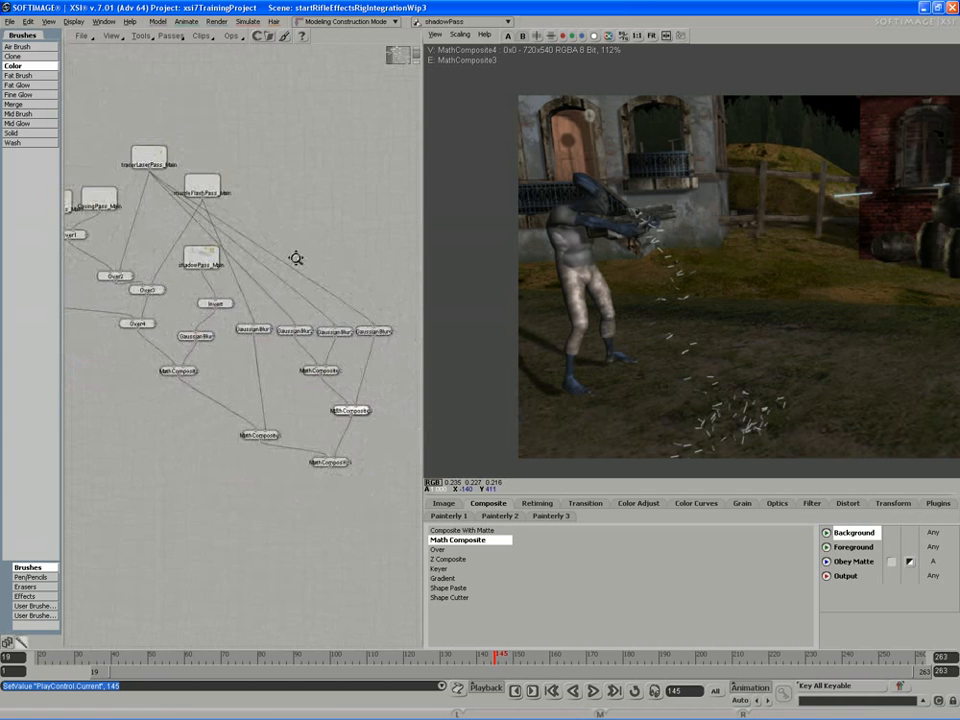
pyautogui.moveTo(297, 257); pyautogui.dragTo(287, 254)
pyautogui.moveTo(331, 404); pyautogui.dragTo(323, 385)
pyautogui.moveTo(219, 284); pyautogui.dragTo(253, 305)
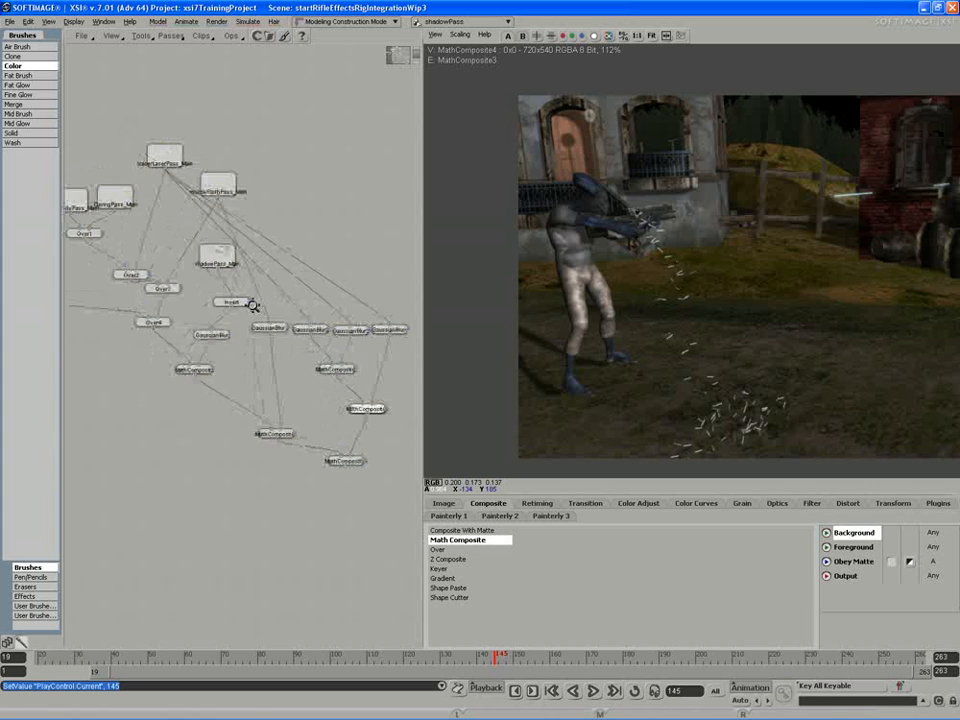
pyautogui.moveTo(253, 305); pyautogui.dragTo(273, 309, button='middle')
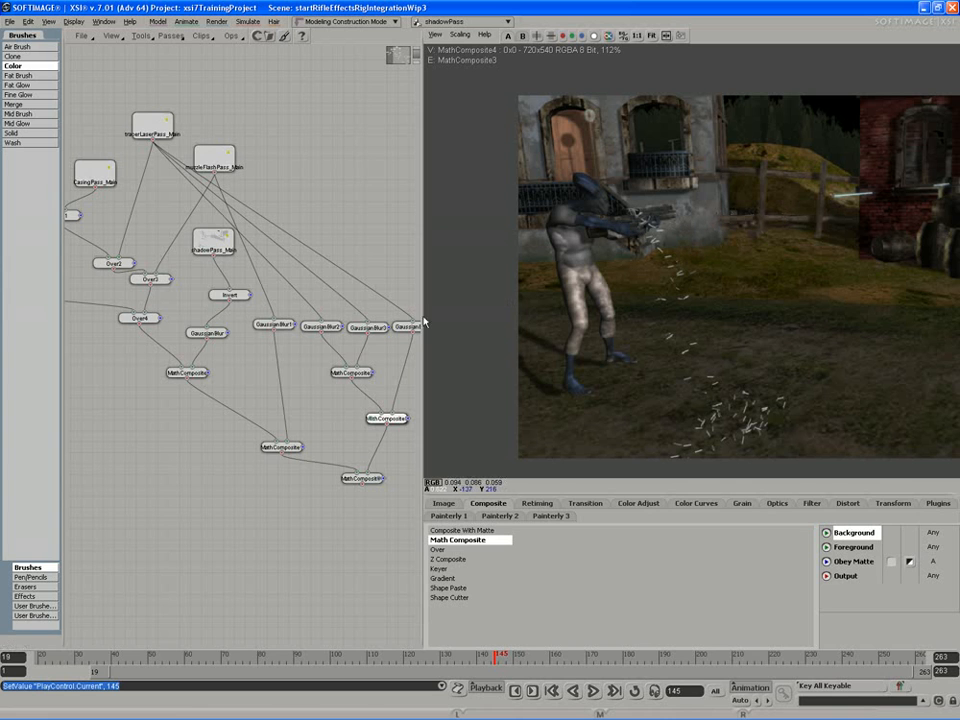
# - Add a File Output node to the FX tree below MathComposite4
pyautogui.press('s')
pyautogui.moveTo(304, 345); pyautogui.dragTo(255, 283)
pyautogui.moveTo(255, 283); pyautogui.dragTo(295, 310, button='middle')
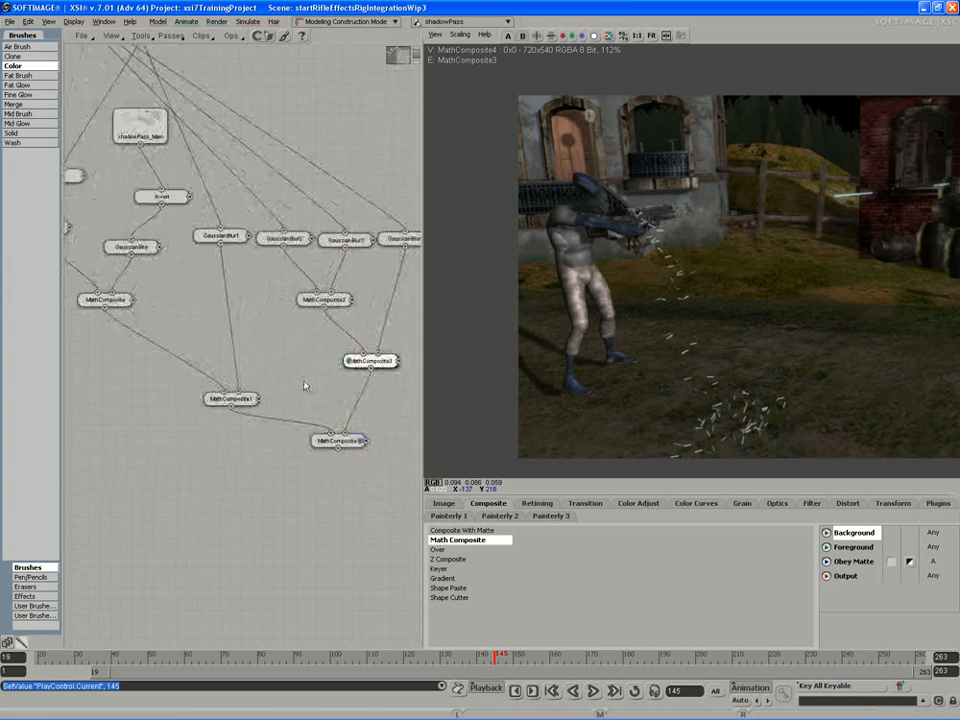
pyautogui.click(446, 503)
pyautogui.moveTo(460, 541); pyautogui.dragTo(338, 525)
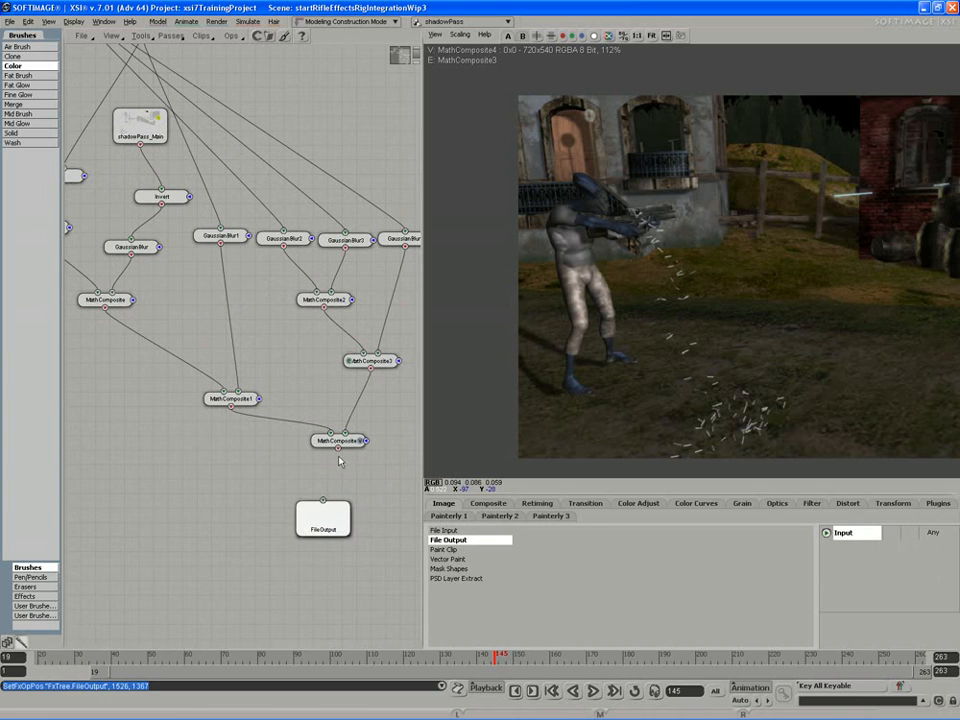
# - Add a Color Correct node between MathComposite4 and the File Output node, feed it from MathComposite4 and view it
pyautogui.click(636, 504)
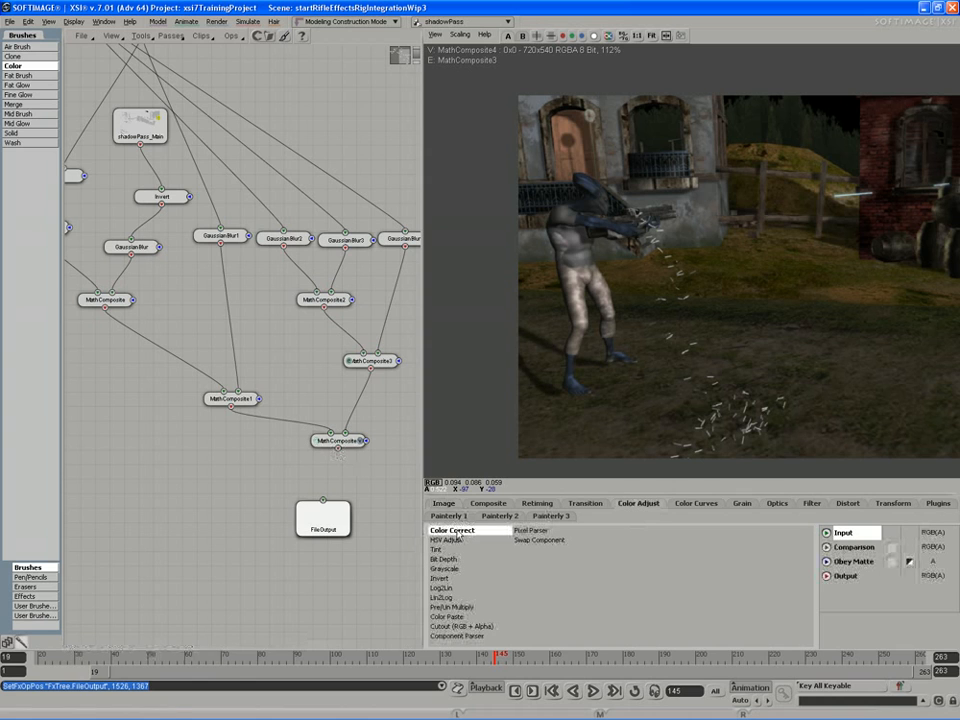
pyautogui.moveTo(460, 538); pyautogui.dragTo(342, 468)
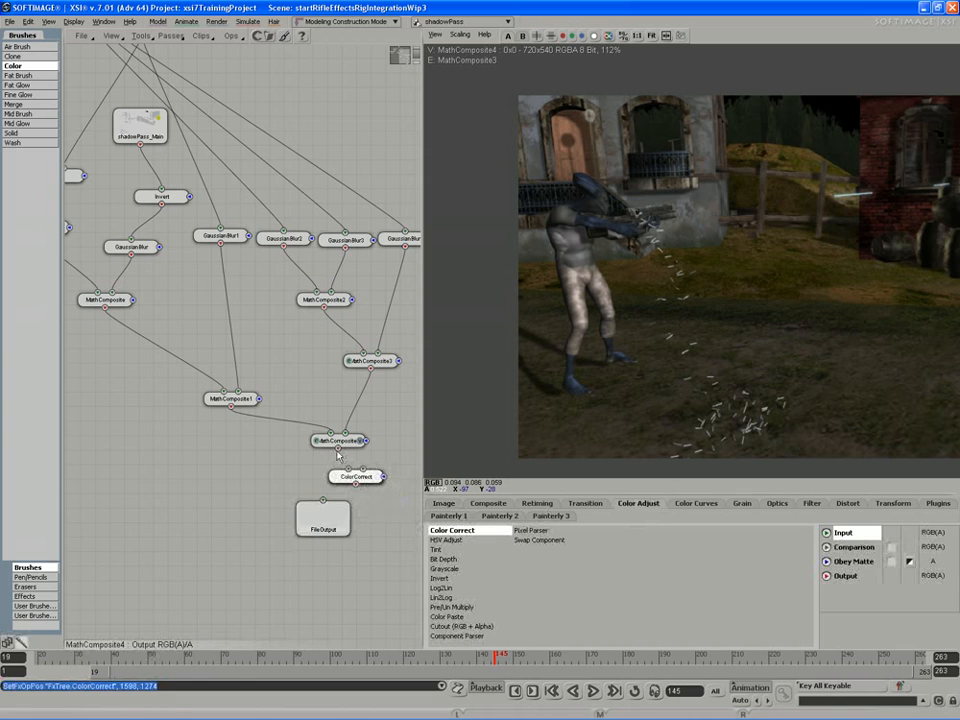
pyautogui.click(335, 477)
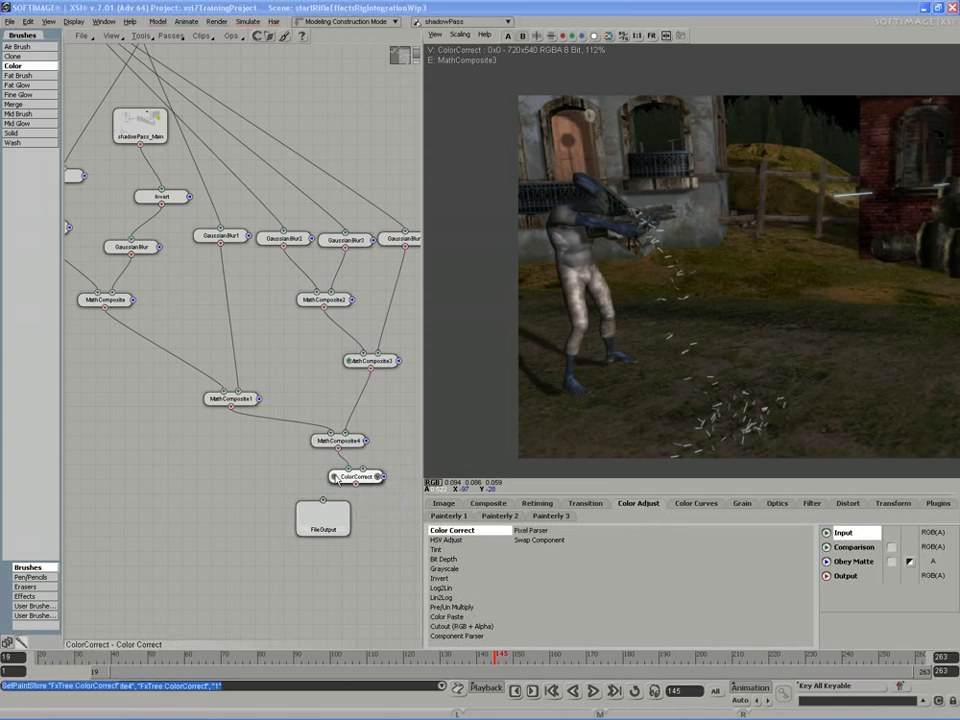
# - Brighten the composite by setting the Color Correct node's master luma Gamma to 1.339
pyautogui.doubleClick(345, 476)
pyautogui.click(193, 217)
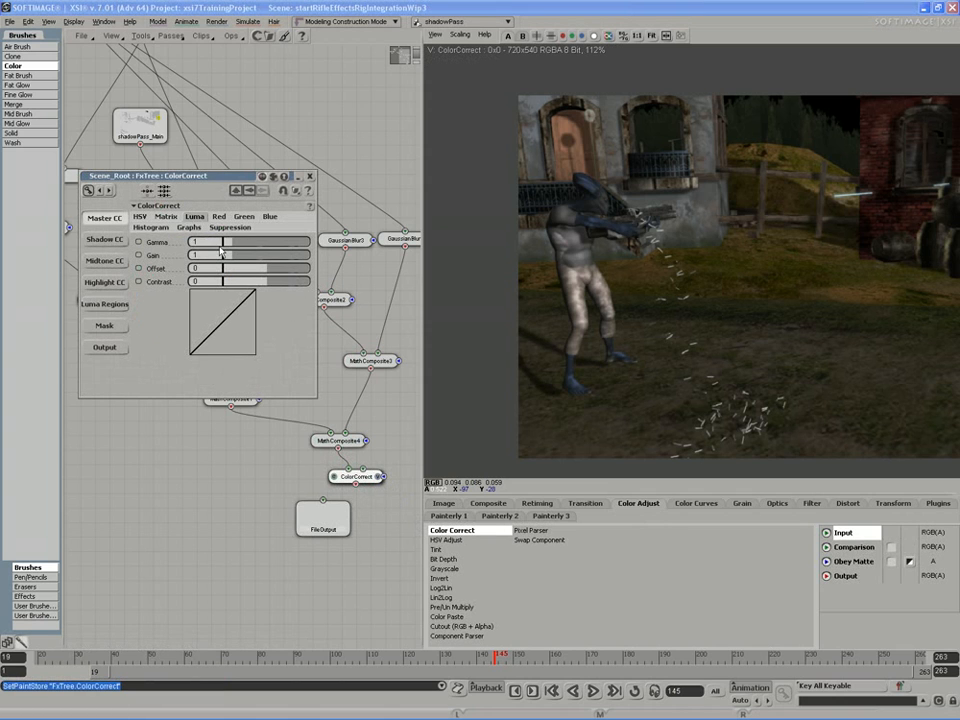
pyautogui.press('Return')
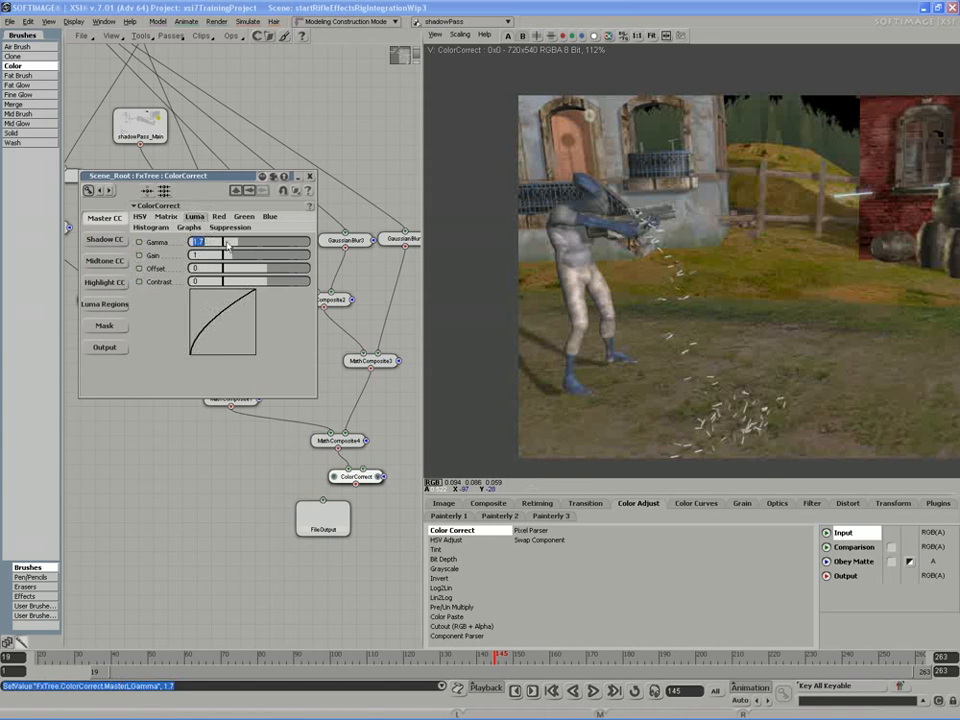
pyautogui.moveTo(235, 244); pyautogui.dragTo(222, 248)
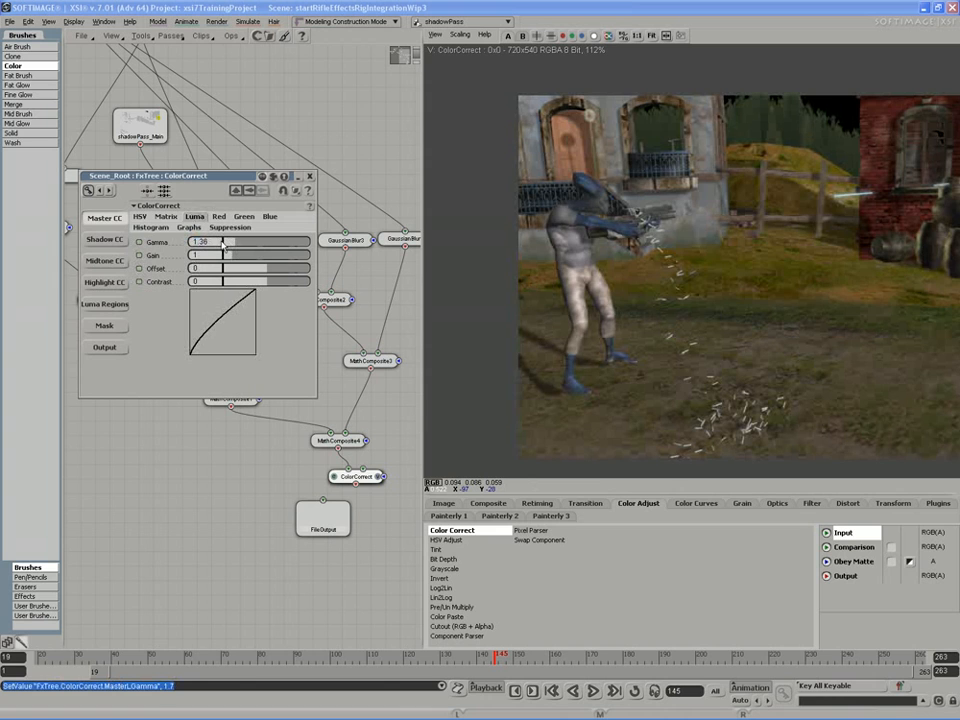
pyautogui.click(310, 178)
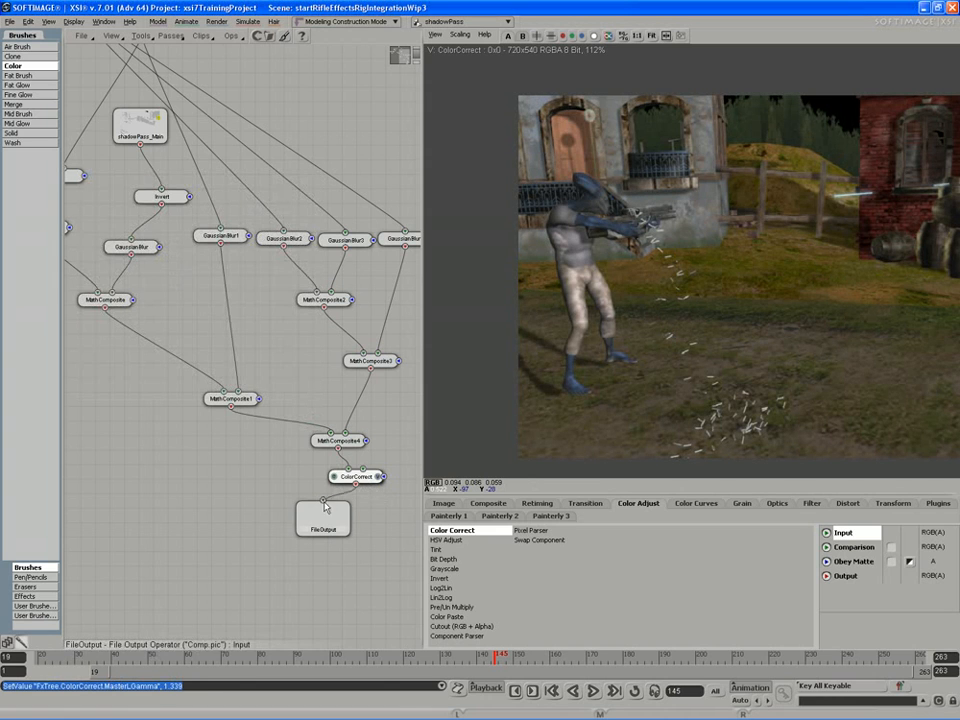
# - Connect the Color Correct output to the File Output node, view the result and open the File Output properties
pyautogui.moveTo(355, 484); pyautogui.dragTo(323, 502)
pyautogui.click(345, 531)
pyautogui.click(301, 532)
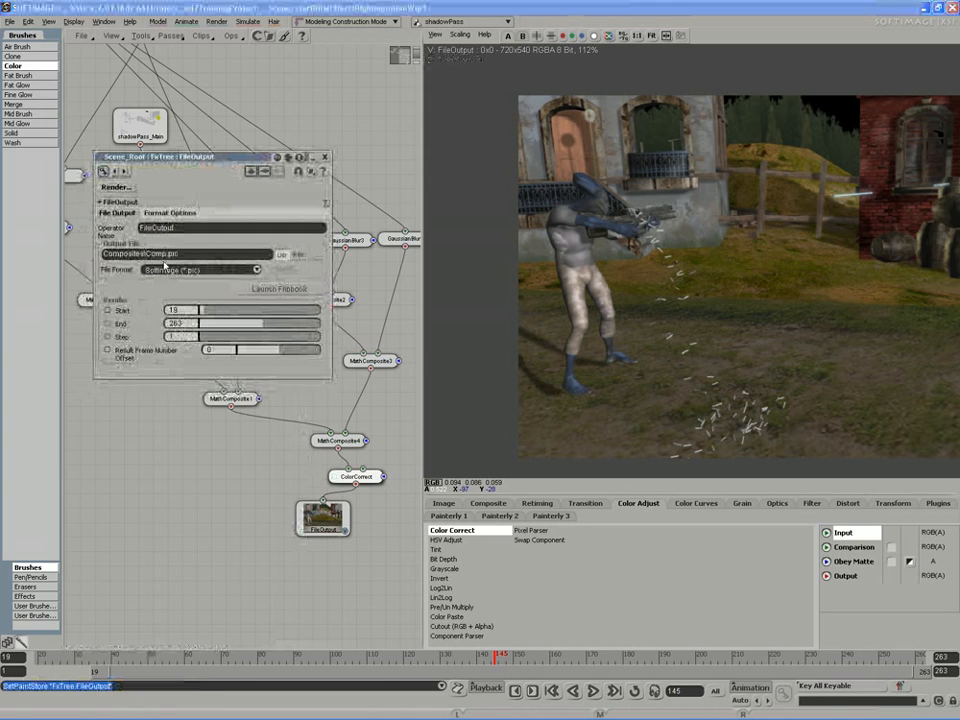
# - Keep the Softimage (*.pic) format and set the output file to Composites\finalRifleRigRender
pyautogui.click(212, 270)
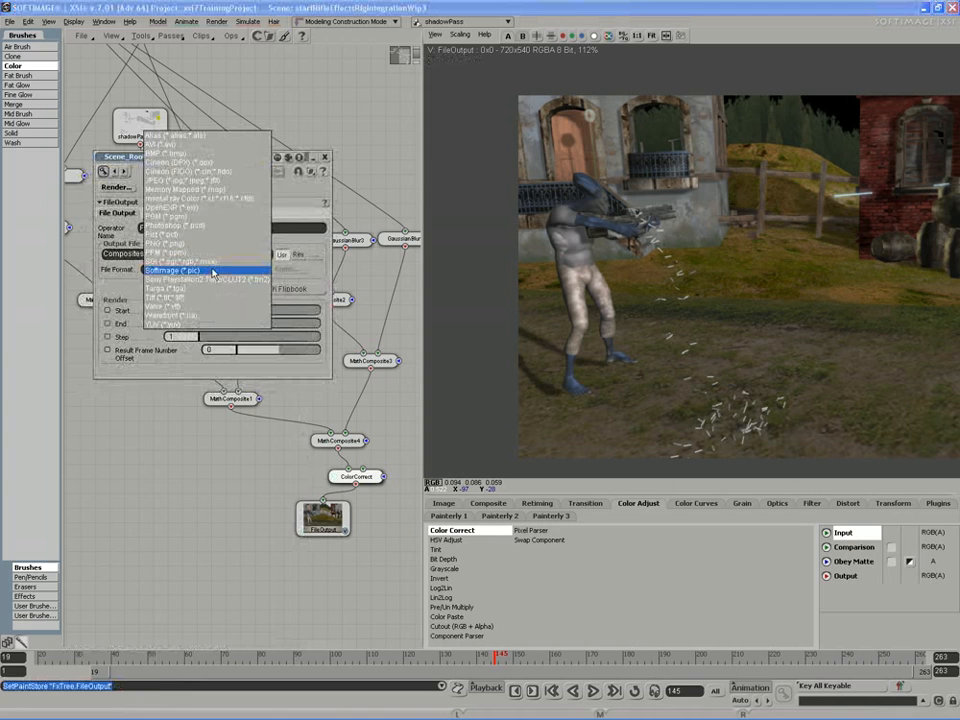
pyautogui.click(212, 271)
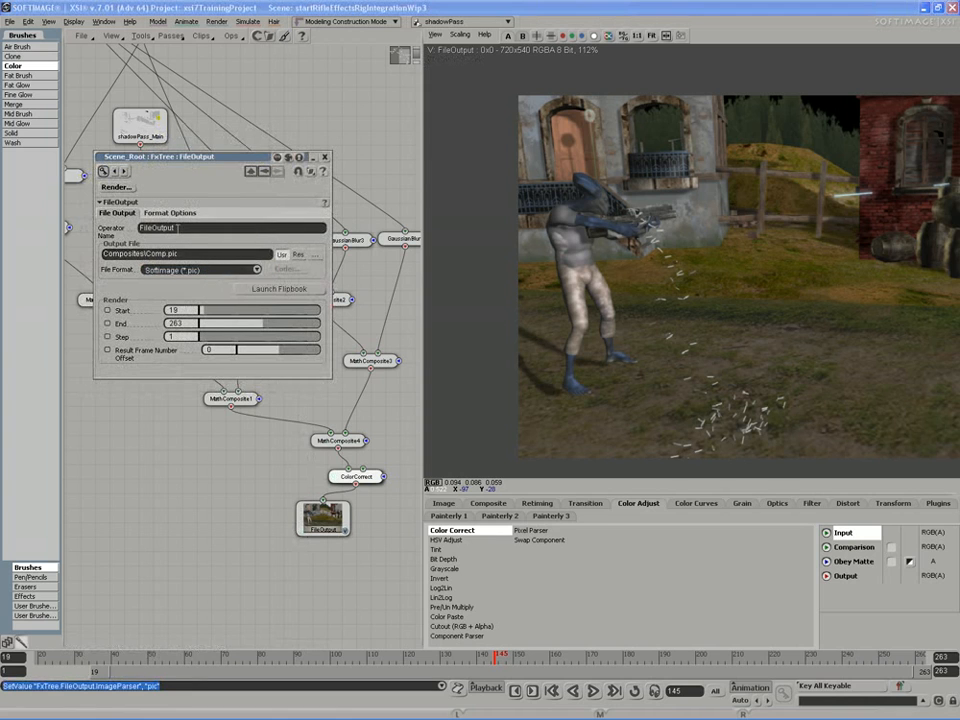
pyautogui.click(172, 255)
pyautogui.moveTo(147, 254); pyautogui.dragTo(201, 256)
pyautogui.write('fina')
pyautogui.write('RigRender')
pyautogui.press('Return')
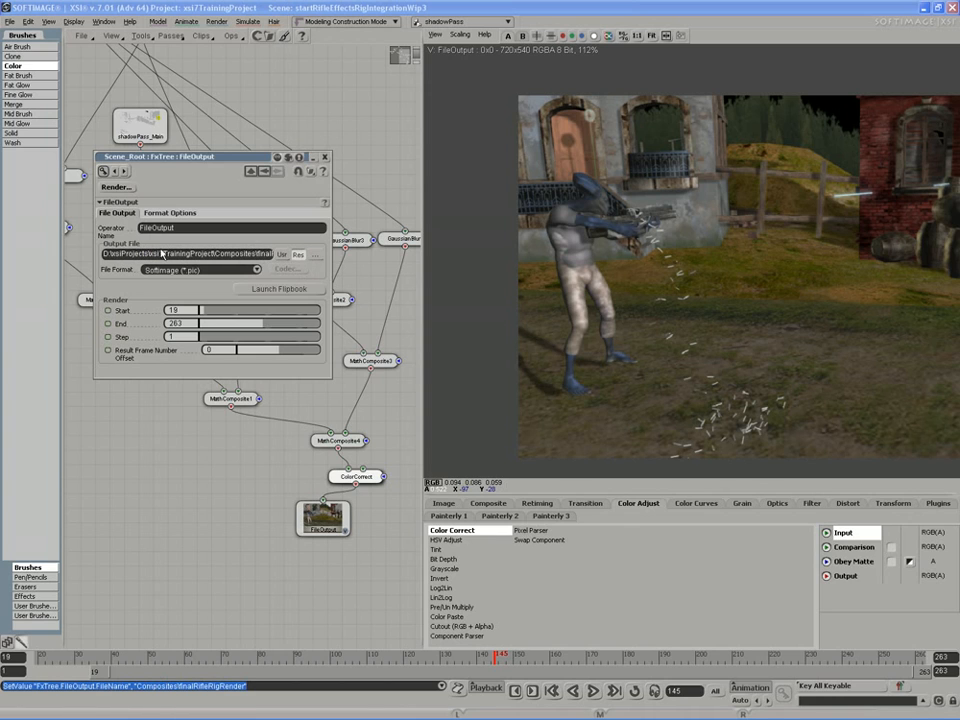
# - Try to render the File Output sequence, and change its file format to Targa (*.tga)
pyautogui.click(116, 187)
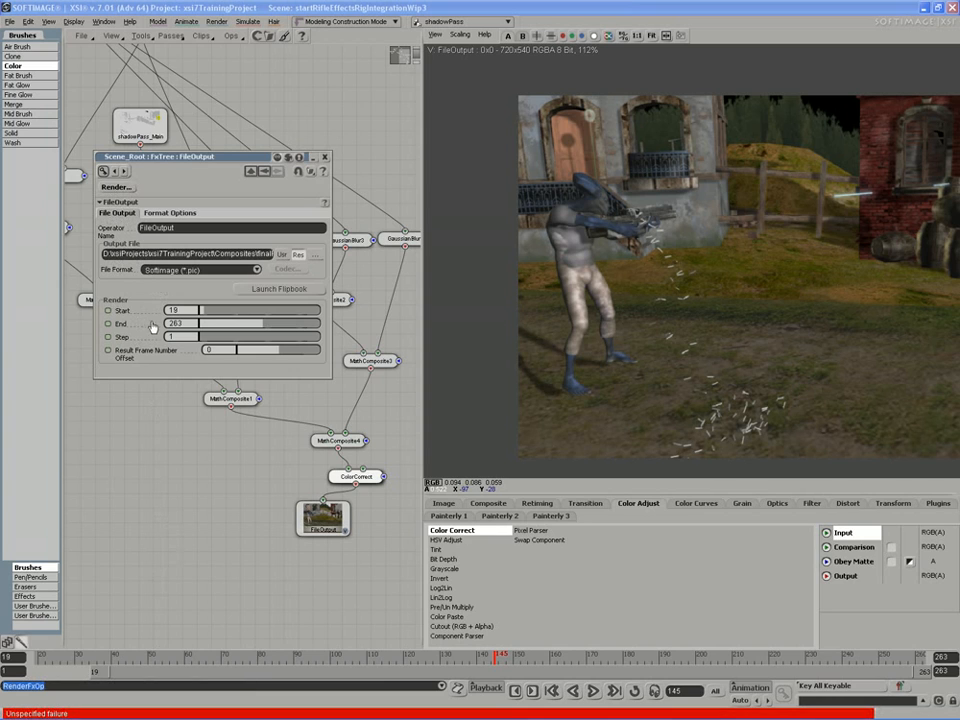
pyautogui.click(200, 269)
pyautogui.click(192, 289)
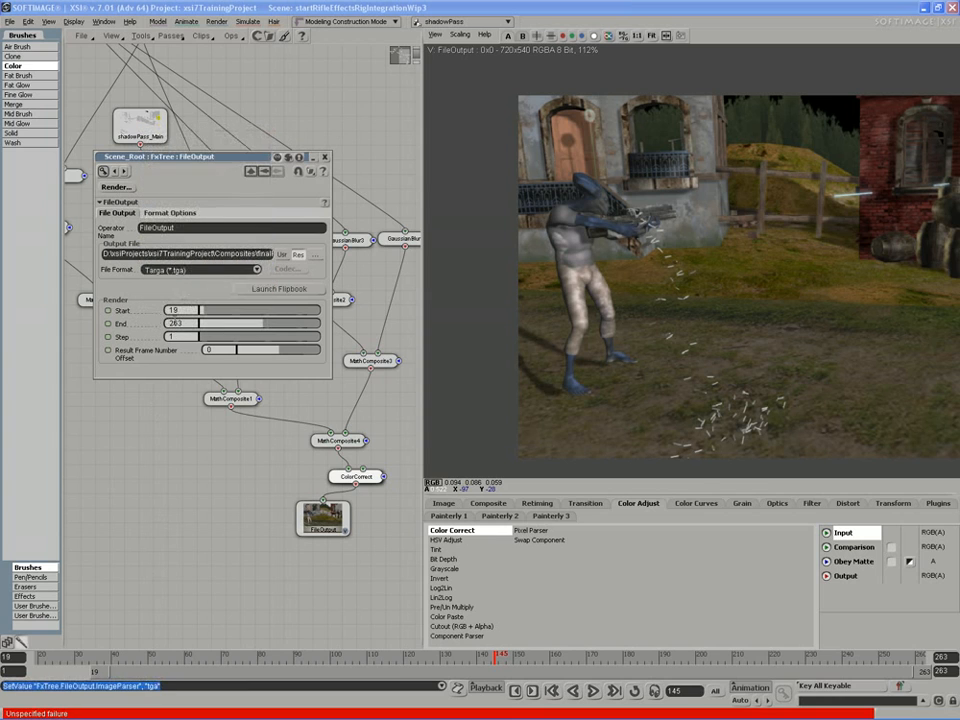